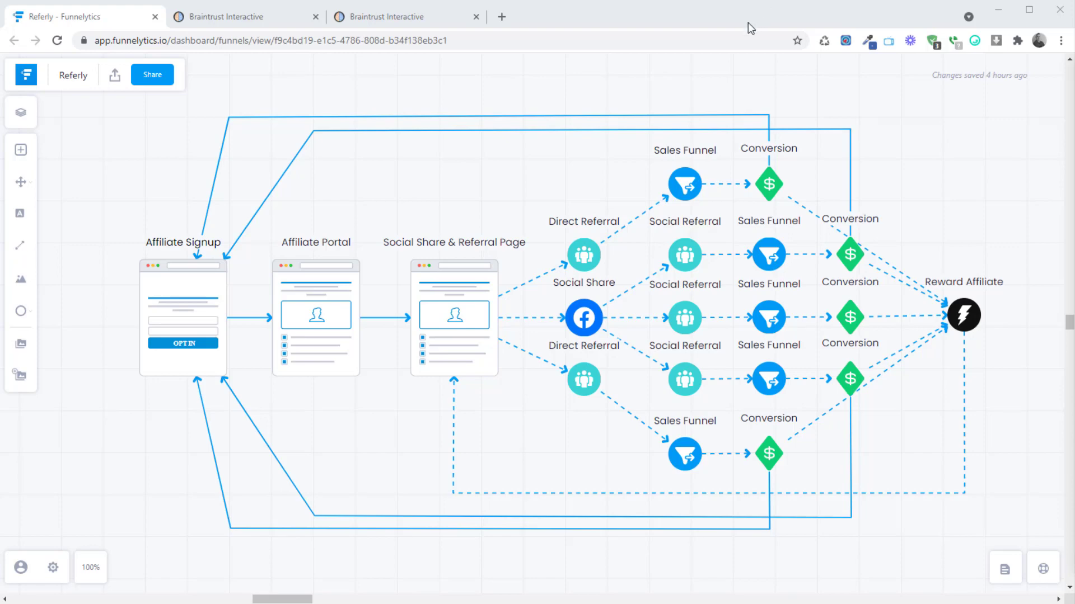
# Step: Walk the Funnelytics diagram from Affiliate Signup and Portal through the upper Direct Referral path to Conversion
pyautogui.click(180, 305)
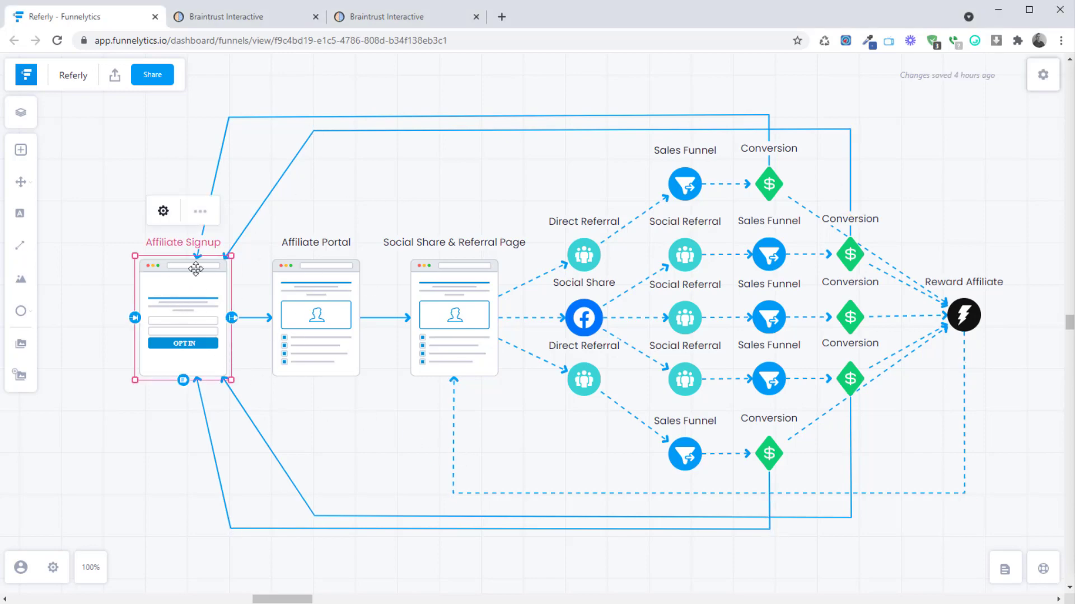
pyautogui.click(314, 327)
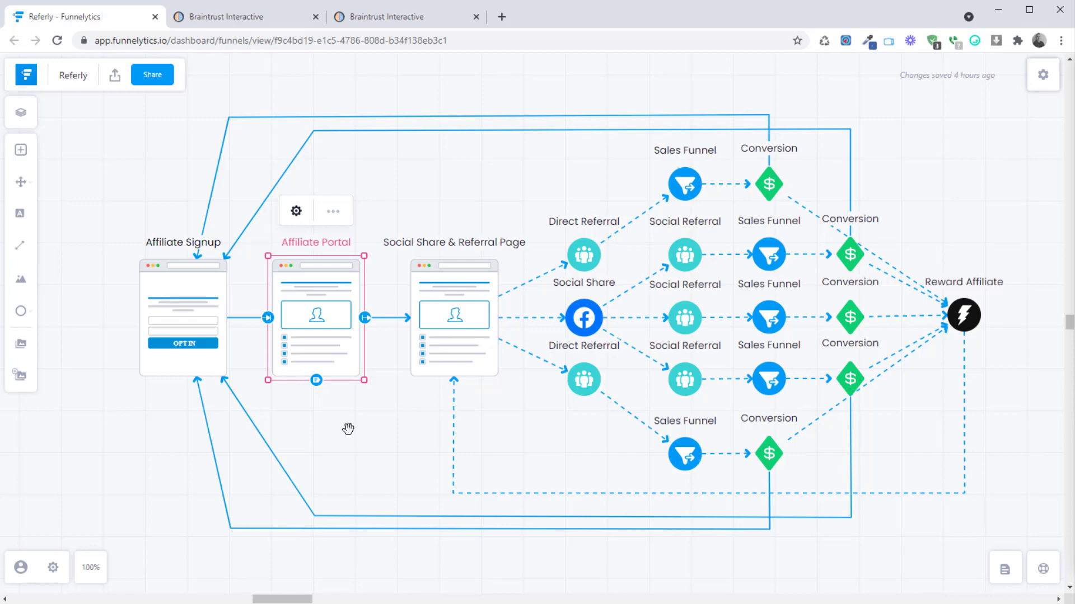
pyautogui.click(442, 336)
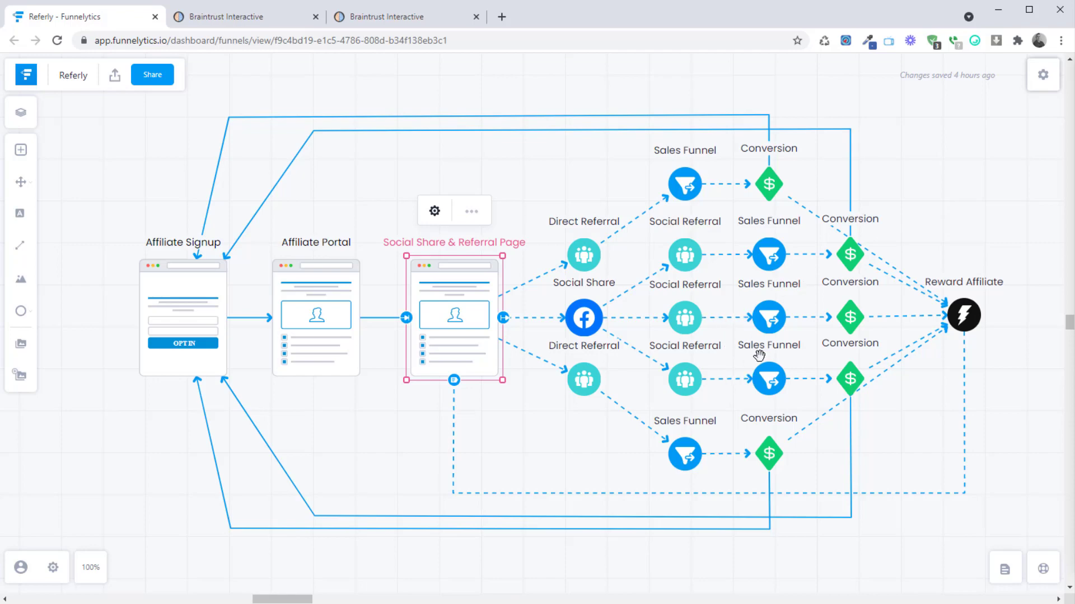
pyautogui.click(581, 256)
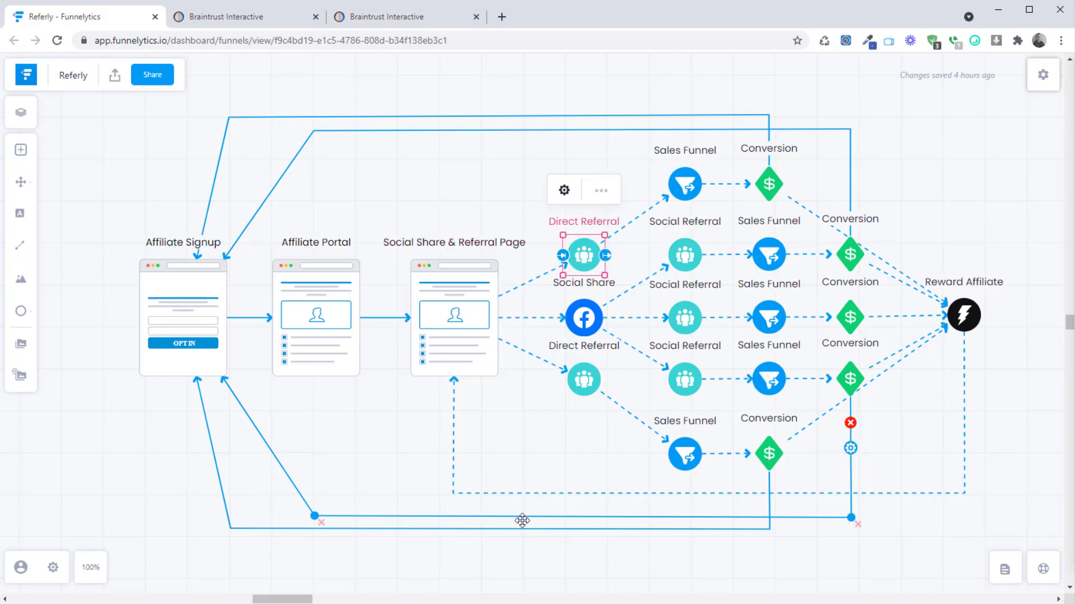
pyautogui.click(676, 182)
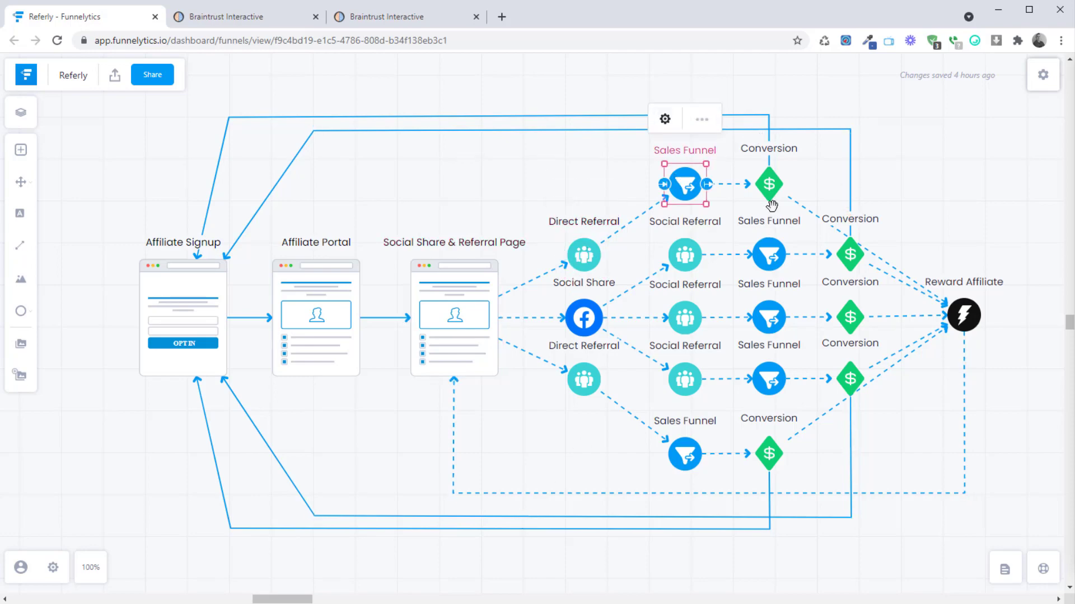
pyautogui.click(771, 182)
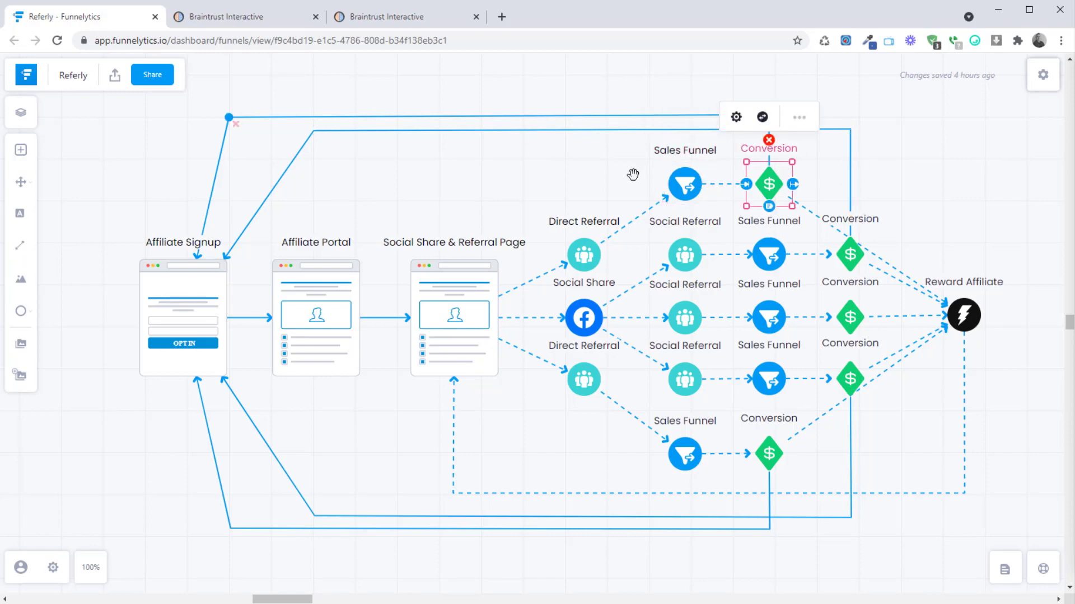
# Step: Trace the lower Social Share and Social Referral path through Sales Funnel and Conversion to Reward Affiliate
pyautogui.click(160, 285)
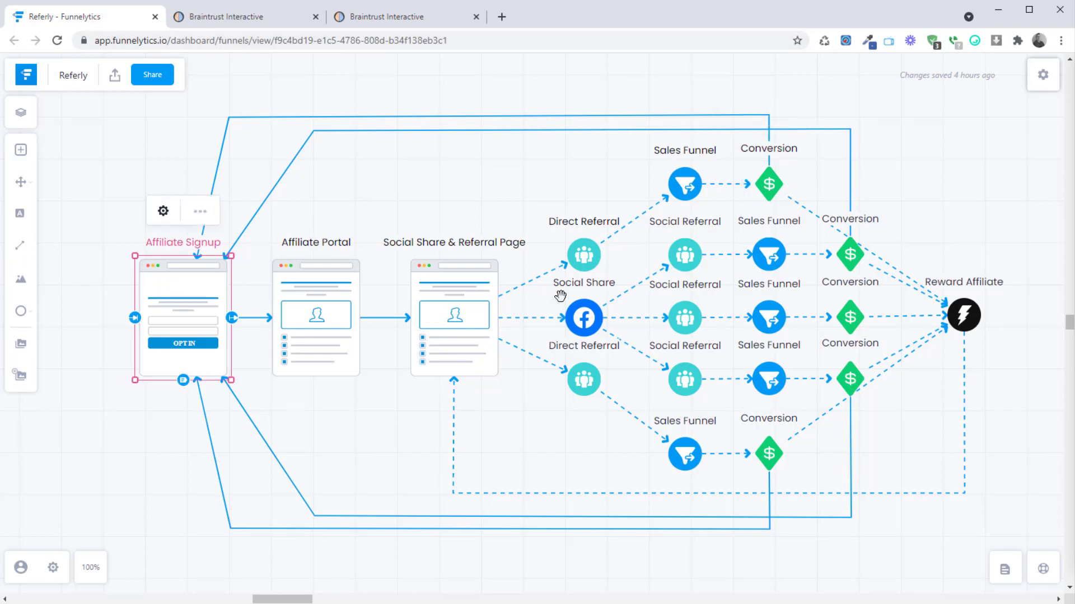
pyautogui.click(579, 319)
pyautogui.click(582, 378)
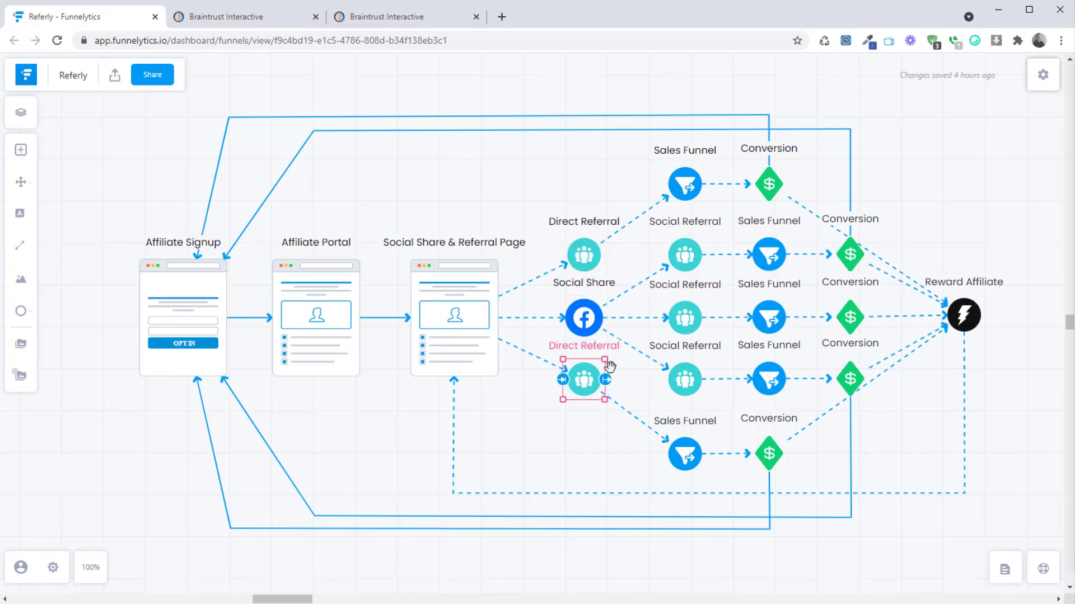
pyautogui.click(685, 254)
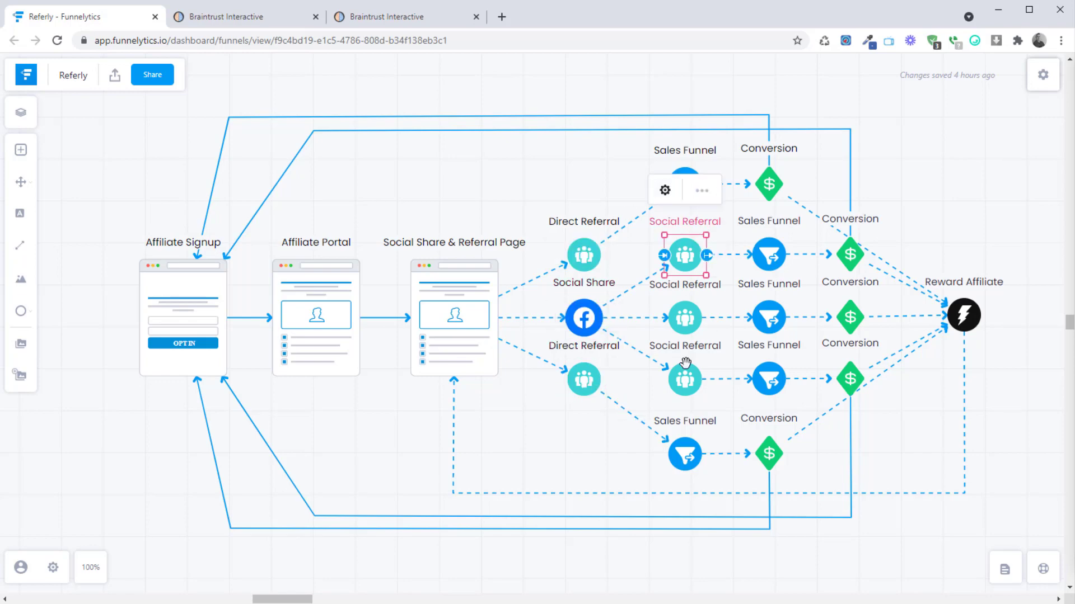
pyautogui.click(769, 252)
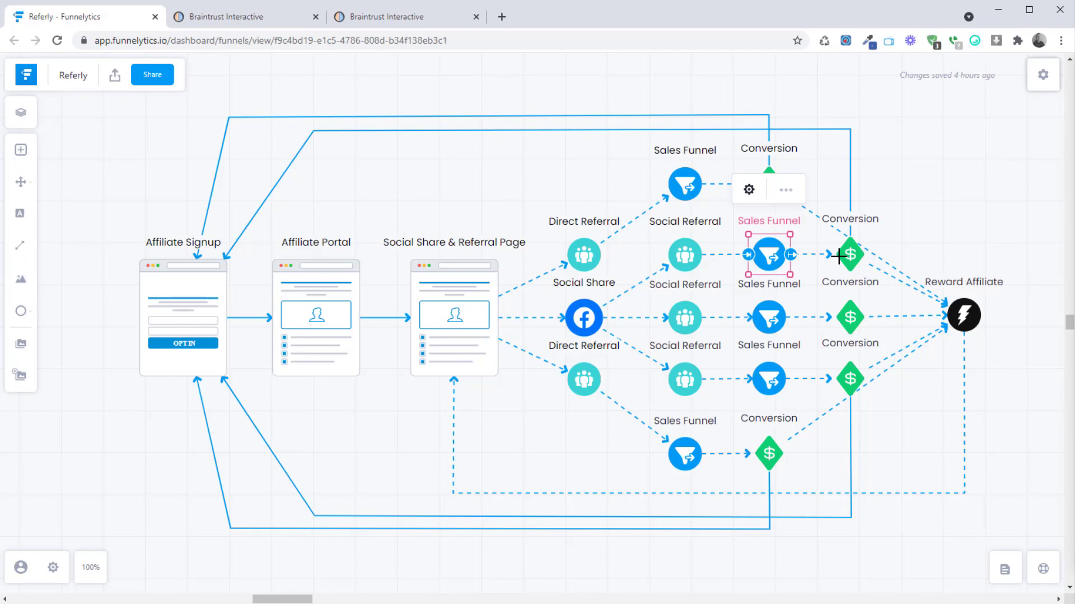
pyautogui.click(850, 254)
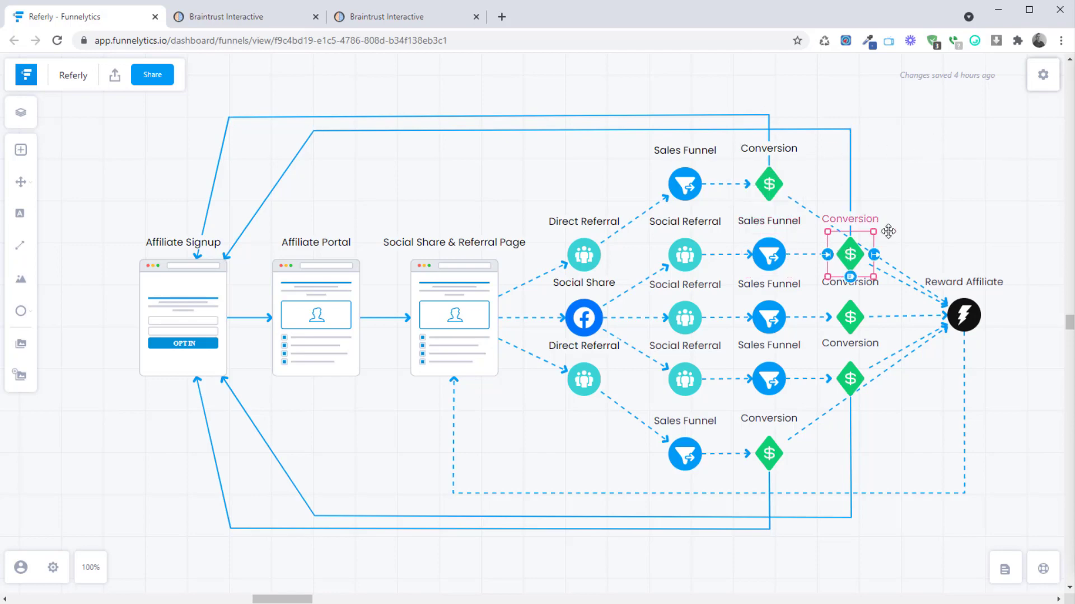
pyautogui.moveTo(963, 352)
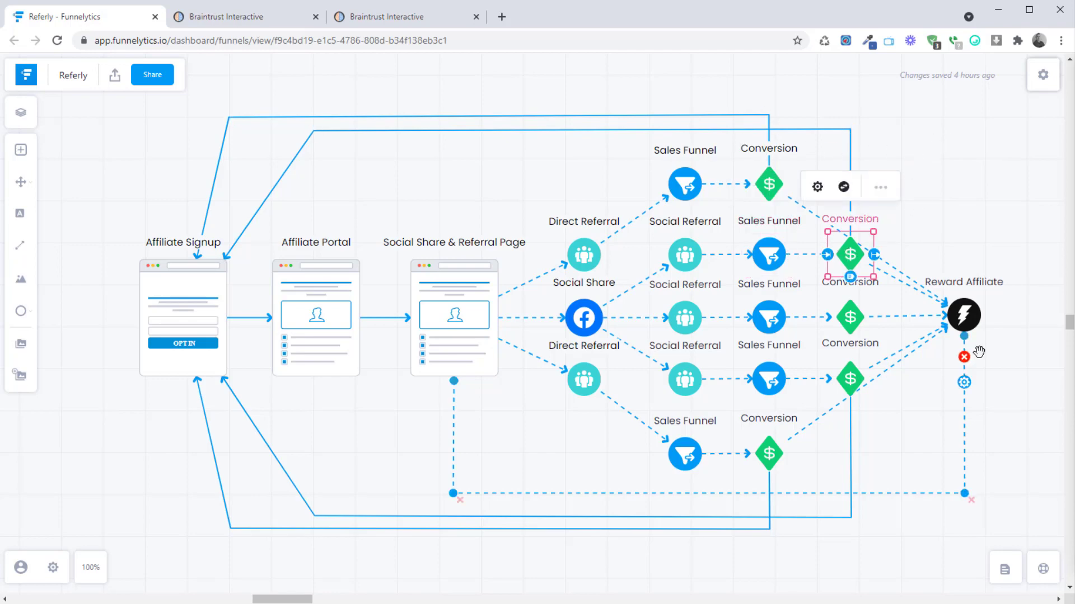
pyautogui.click(963, 316)
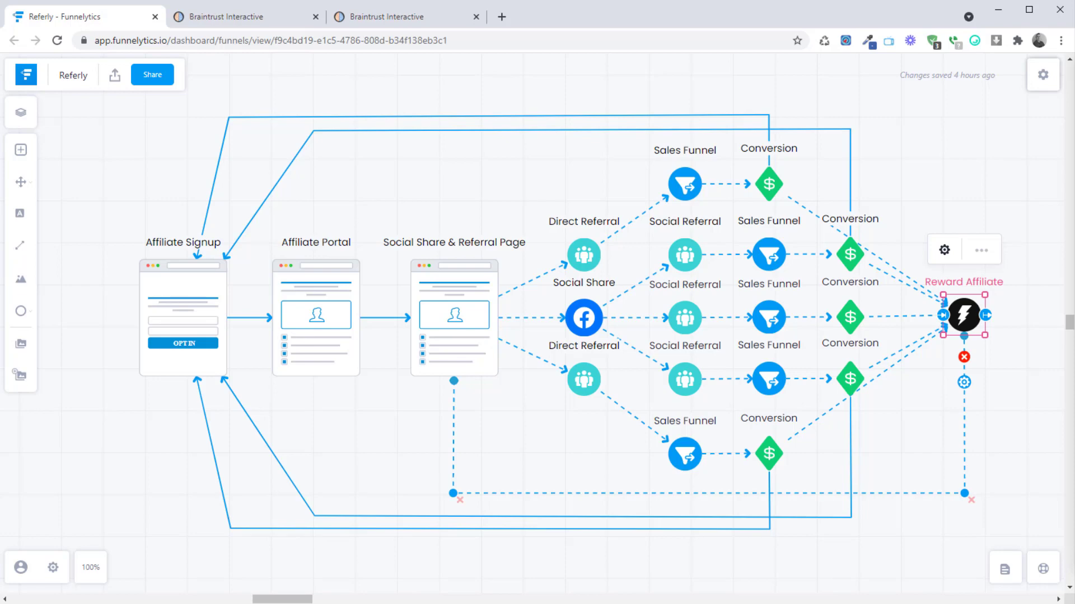
# Step: Return to the Referral System funnel steps, close the snapshots page and select the Affiliate Signup step
pyautogui.click(229, 19)
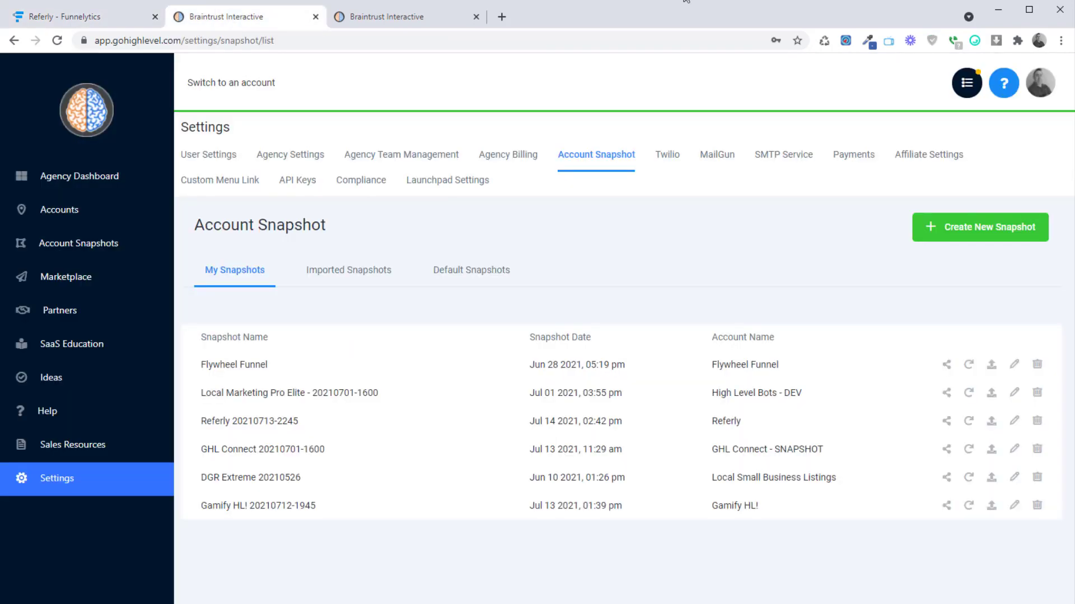
pyautogui.click(415, 27)
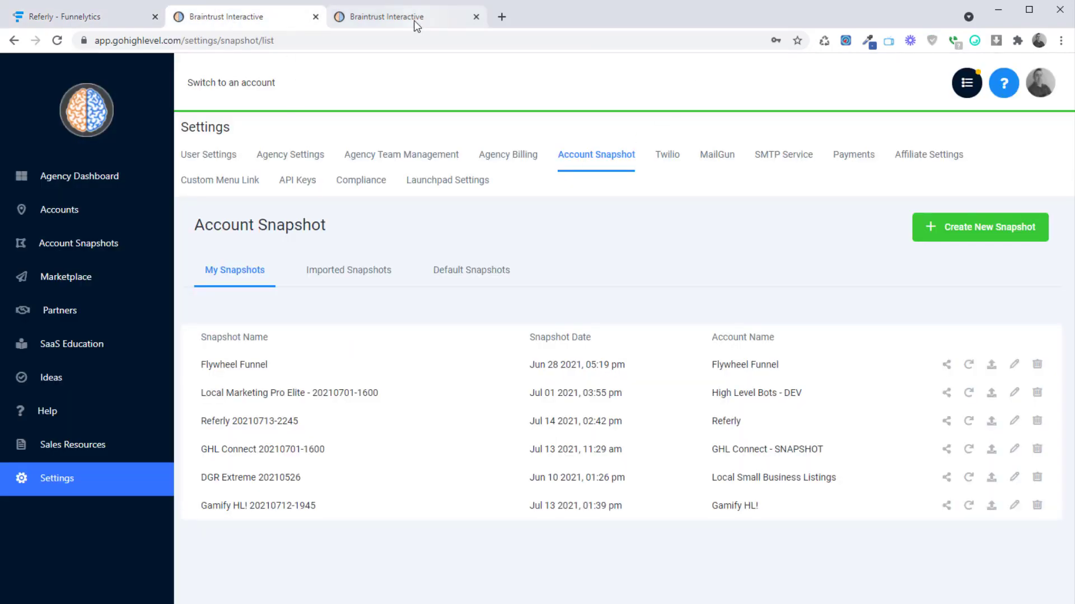
pyautogui.click(315, 17)
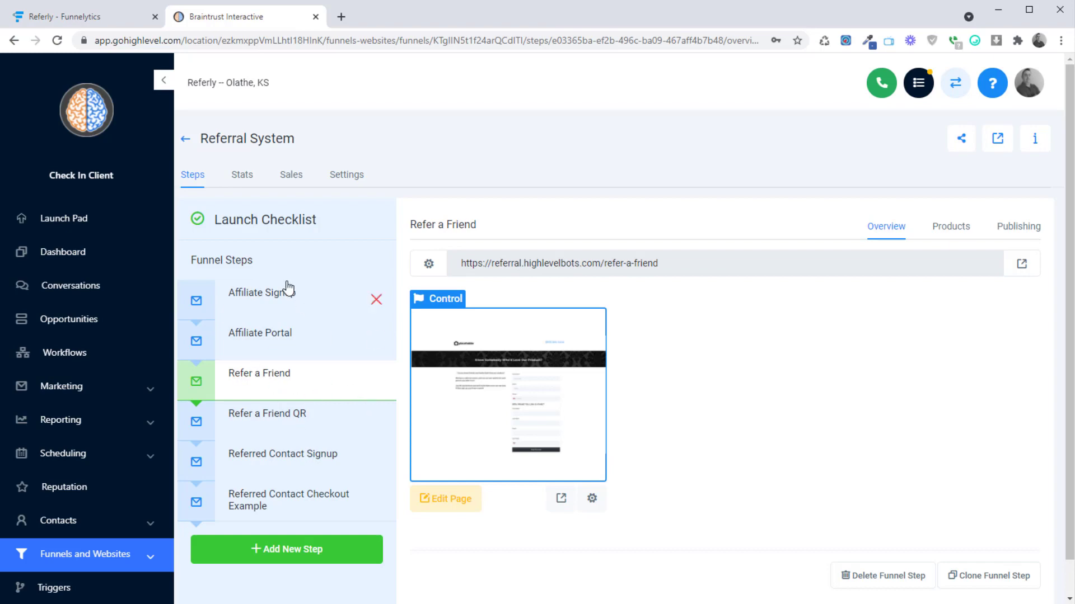
pyautogui.click(299, 300)
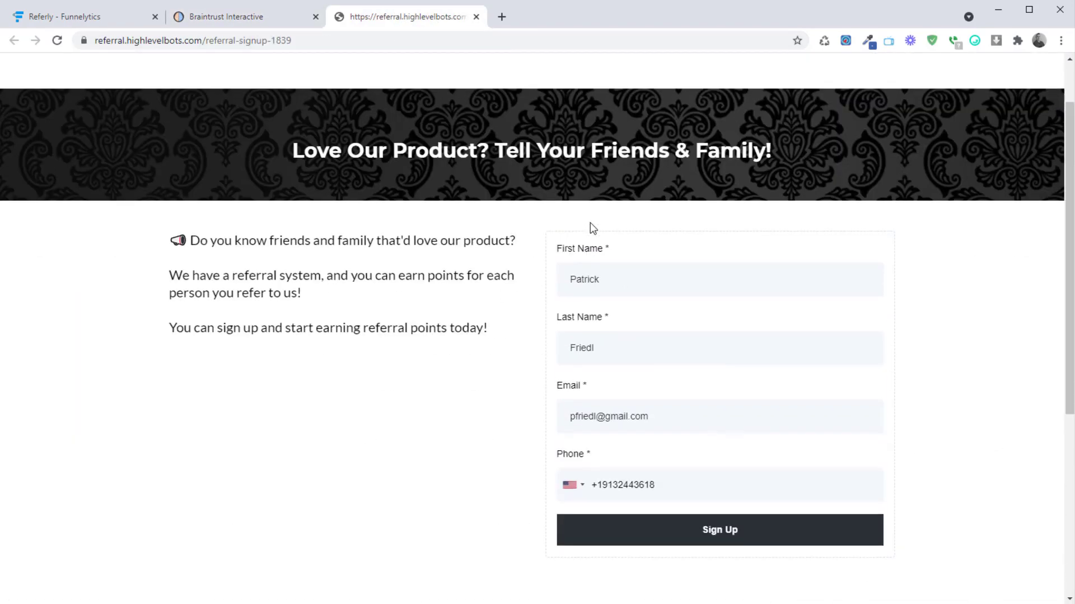
pyautogui.scroll(1, 489, 277)
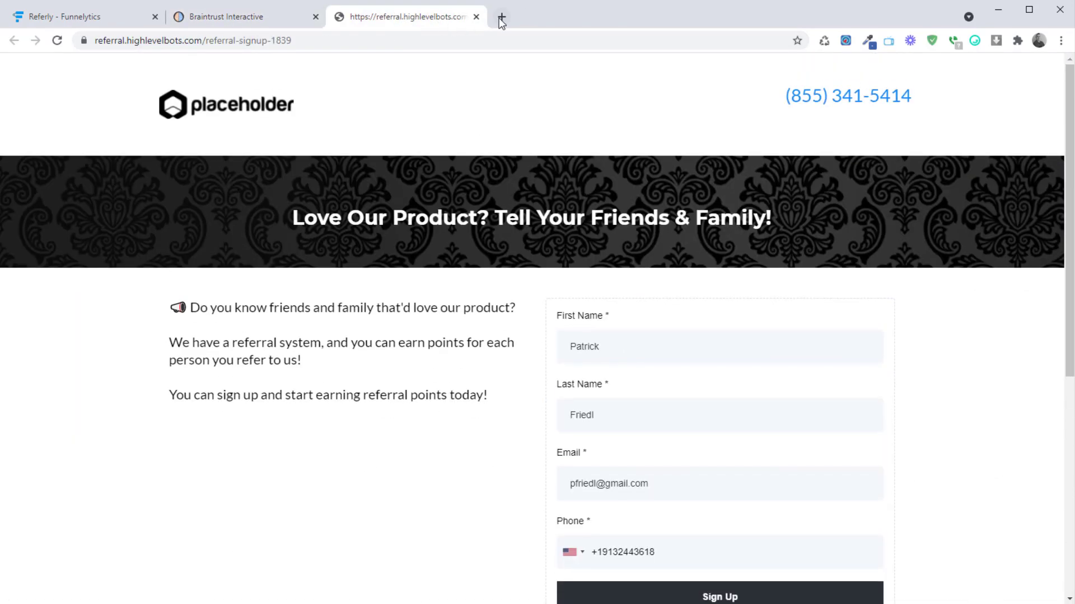
# Step: Close the signup page, open the live Affiliate Portal page and log in to the referral portal
pyautogui.click(475, 17)
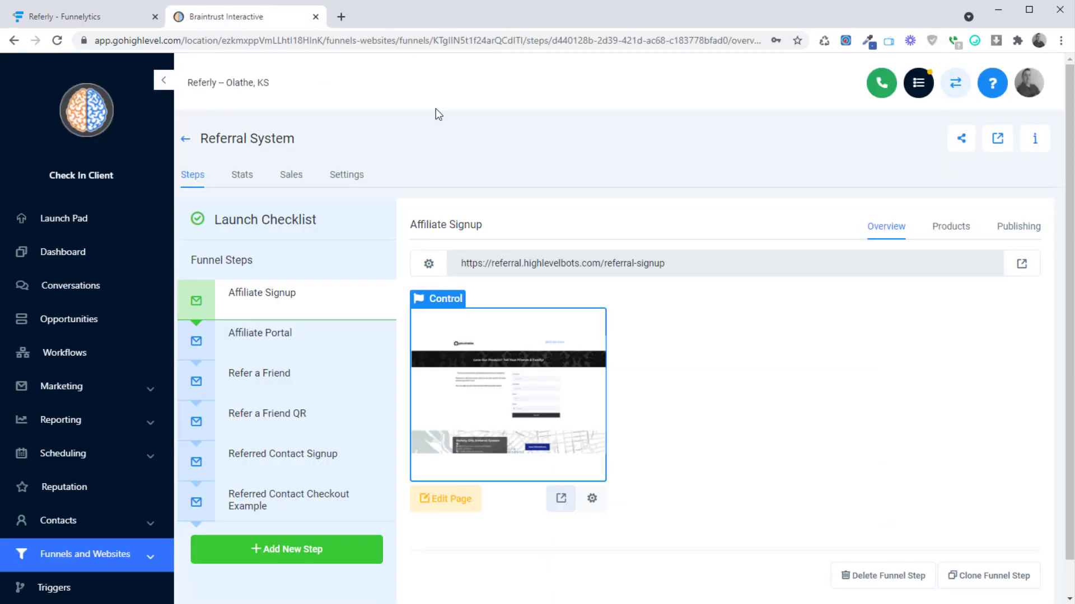
pyautogui.click(332, 345)
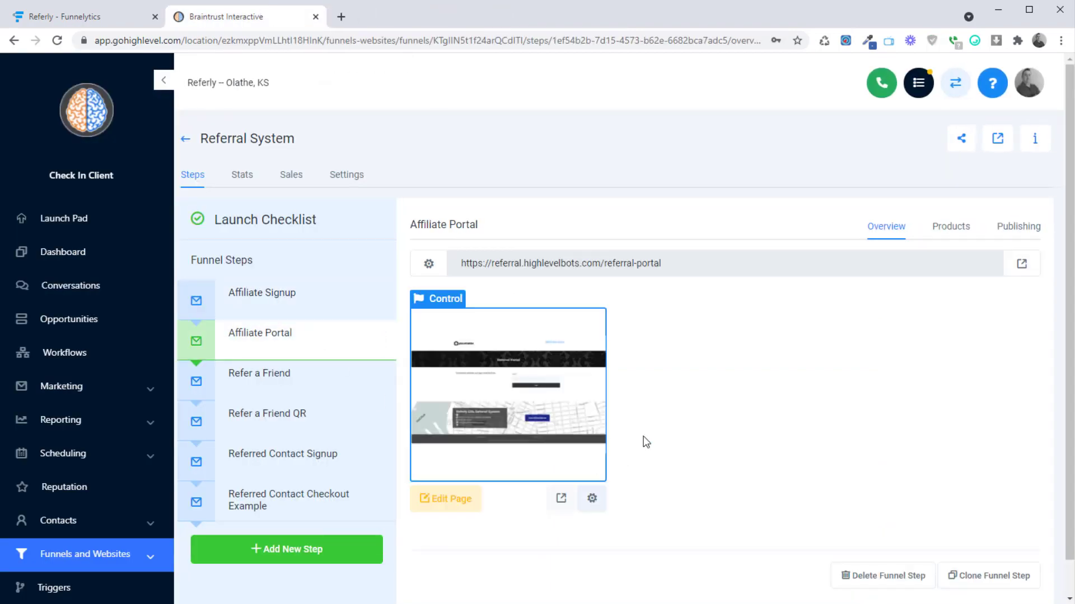
pyautogui.click(561, 500)
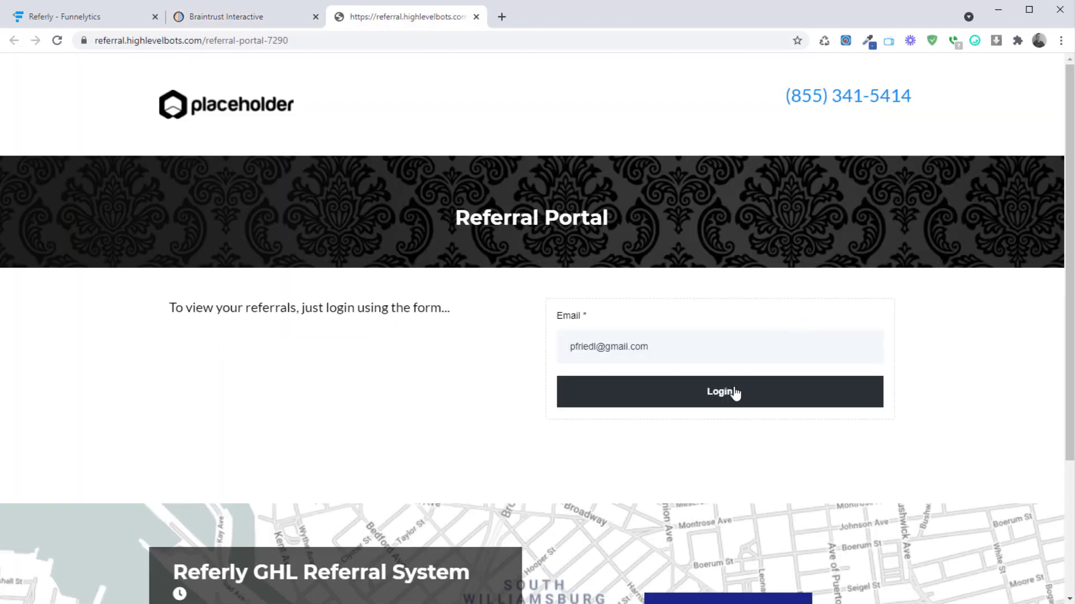
pyautogui.click(735, 391)
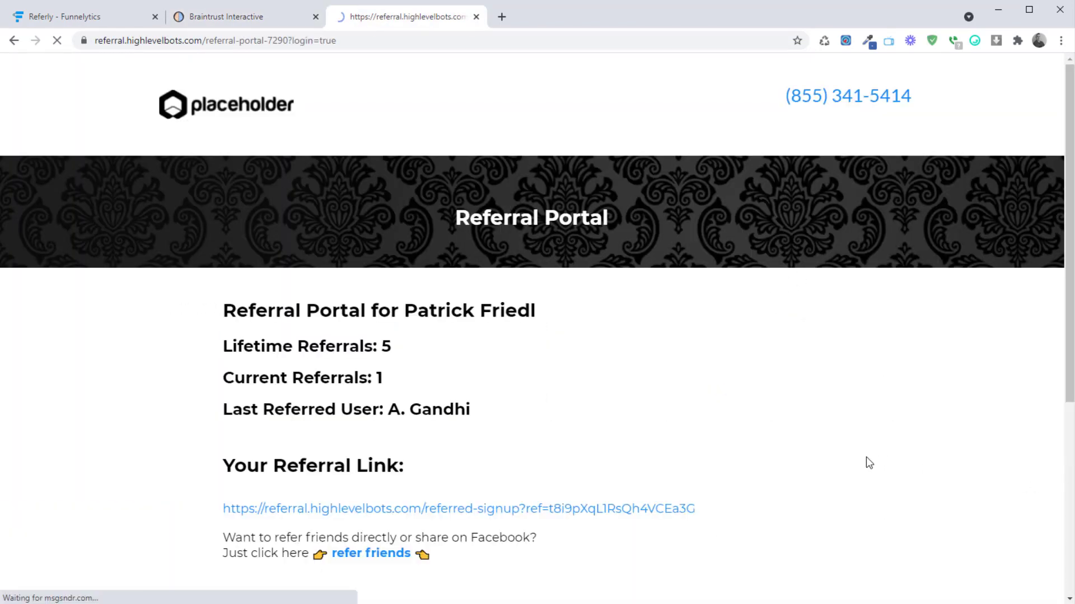
pyautogui.scroll(-3, 832, 403)
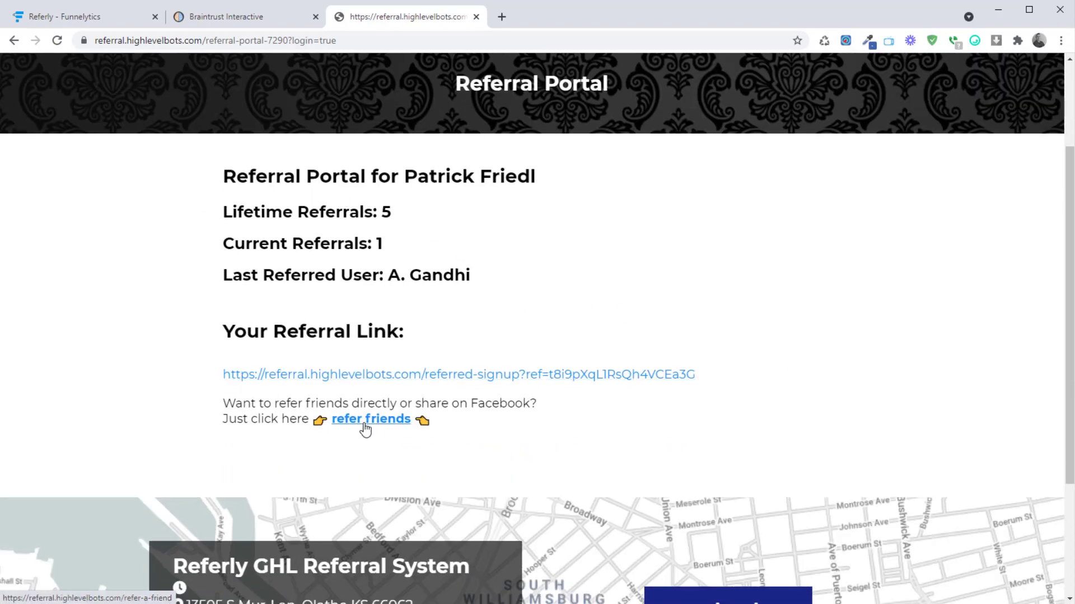
# Step: Open the refer friends page, inspect the referral token in the Facebook share link, then close the share preview
pyautogui.click(353, 422)
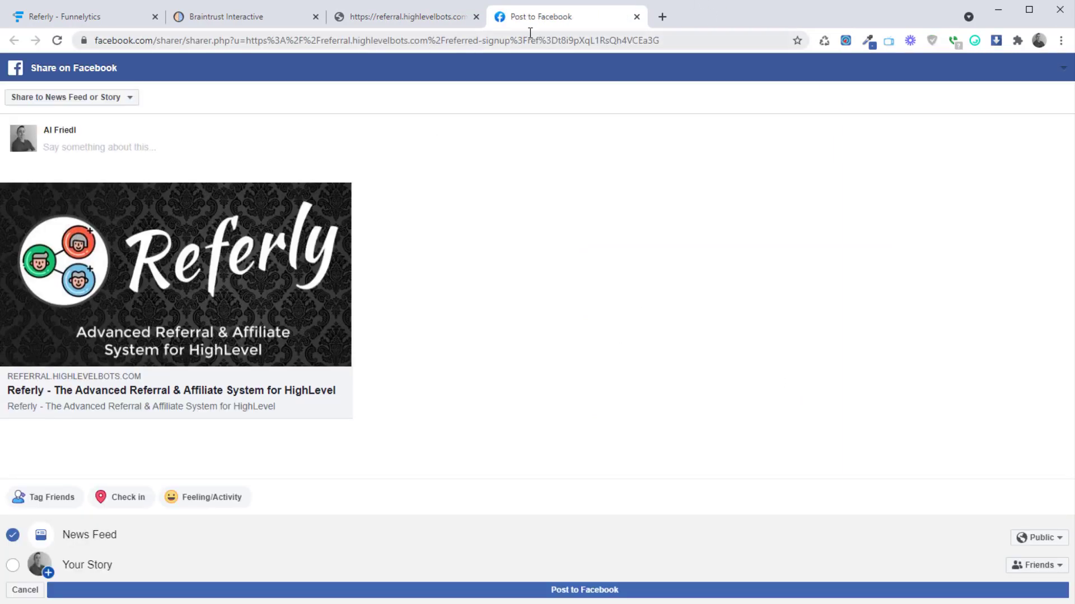
pyautogui.click(580, 40)
pyautogui.doubleClick(580, 39)
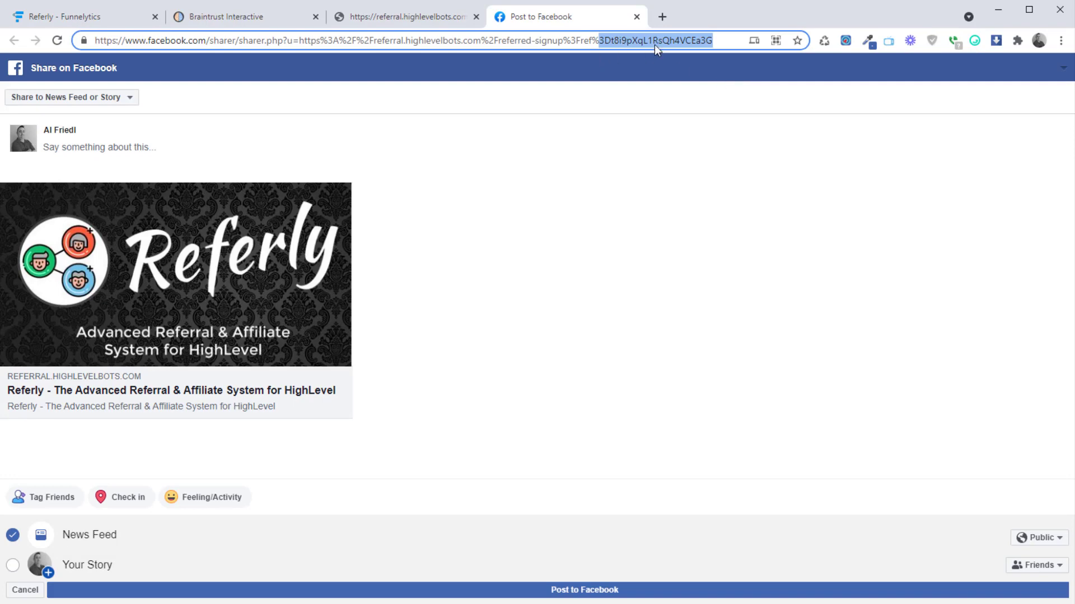
pyautogui.click(636, 16)
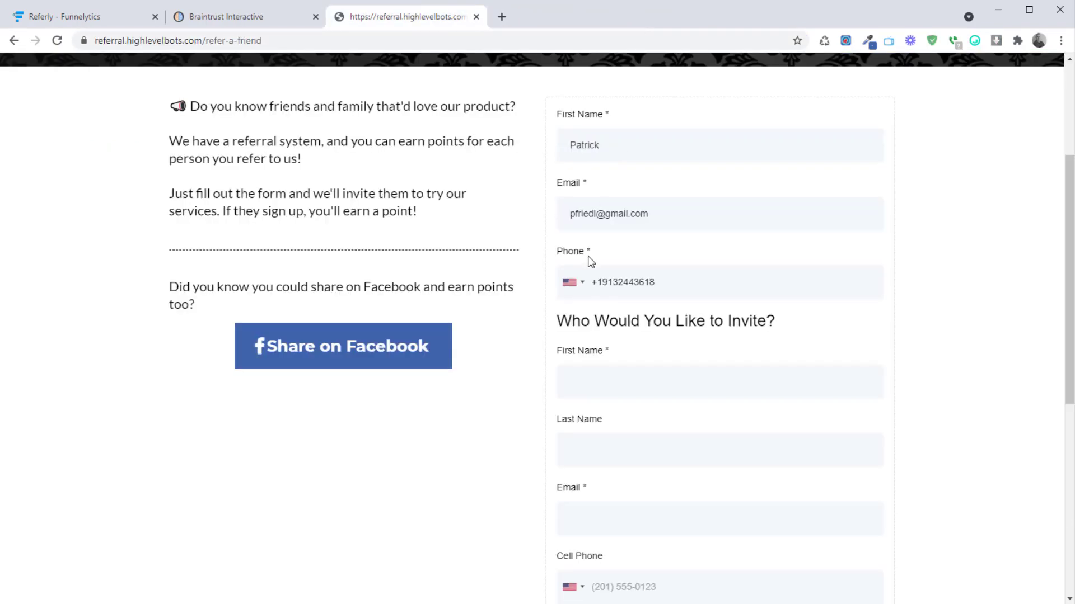
pyautogui.scroll(3, 591, 262)
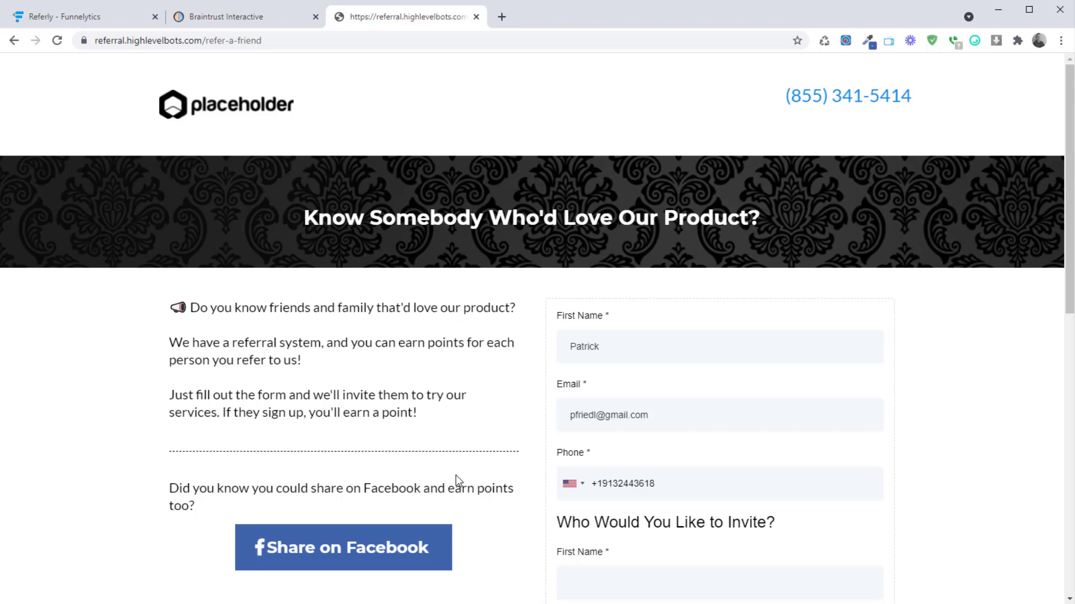
pyautogui.scroll(-3, 722, 219)
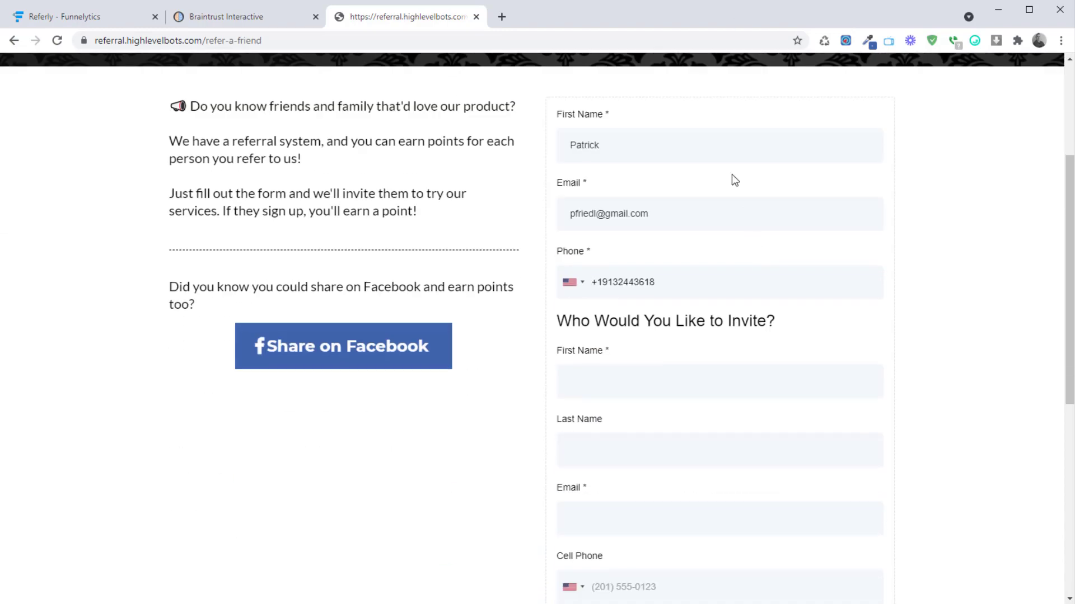
pyautogui.scroll(-2, 731, 244)
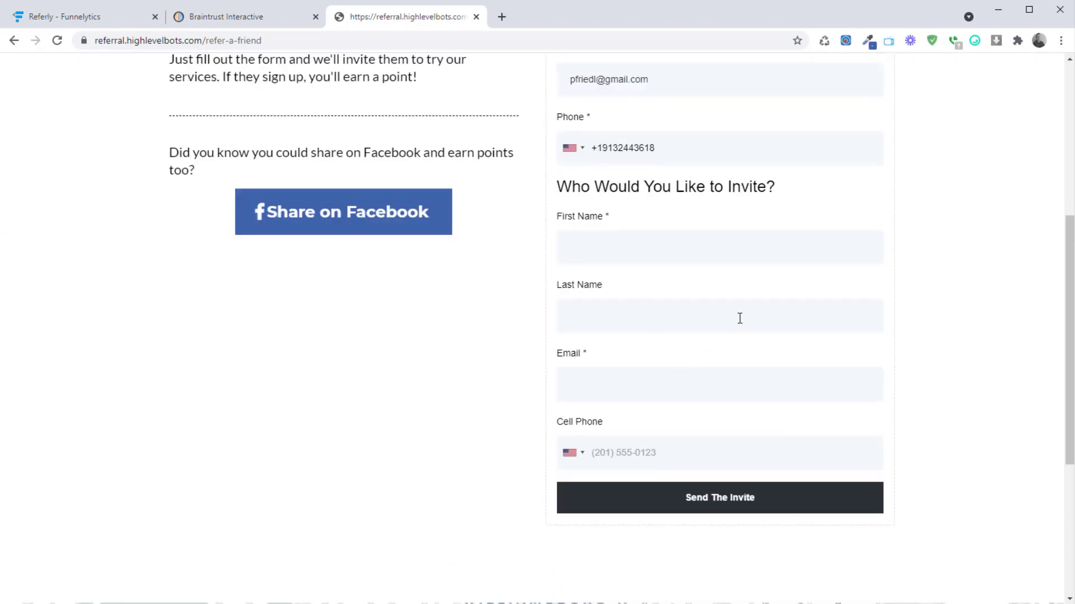
# Step: Try the invitee Last Name field on the refer-a-friend form and dismiss the autofill suggestions
pyautogui.click(717, 314)
pyautogui.click(846, 288)
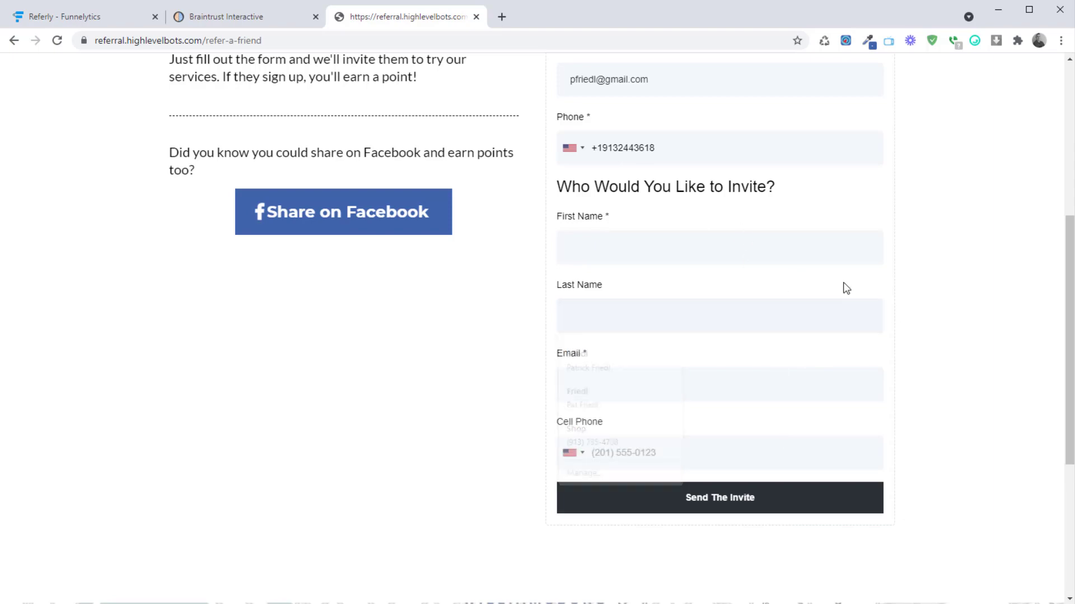
pyautogui.scroll(5, 514, 428)
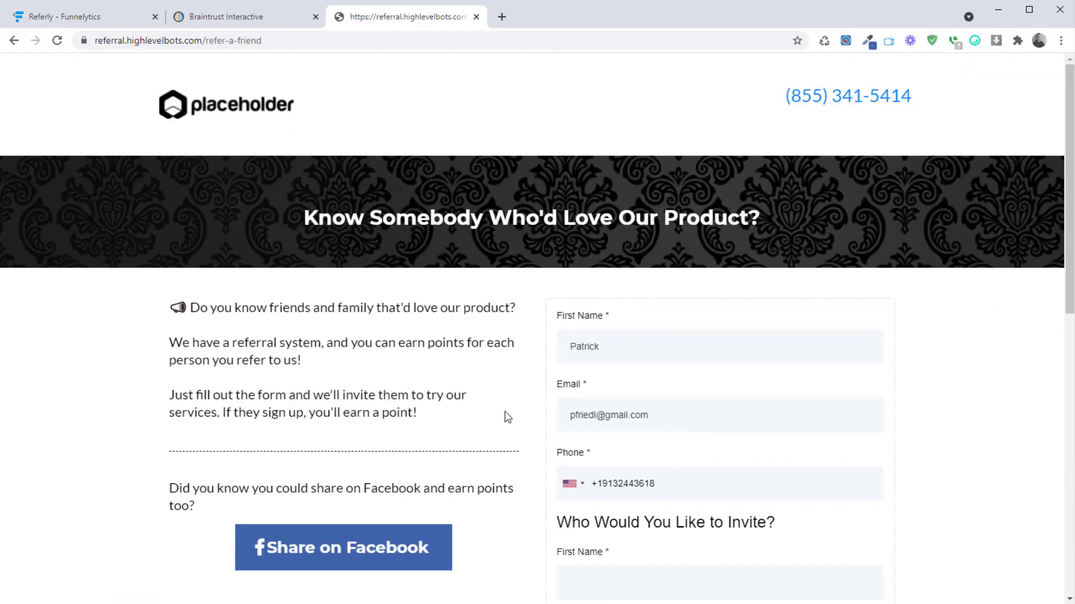
pyautogui.scroll(-3, 433, 453)
pyautogui.scroll(3, 336, 345)
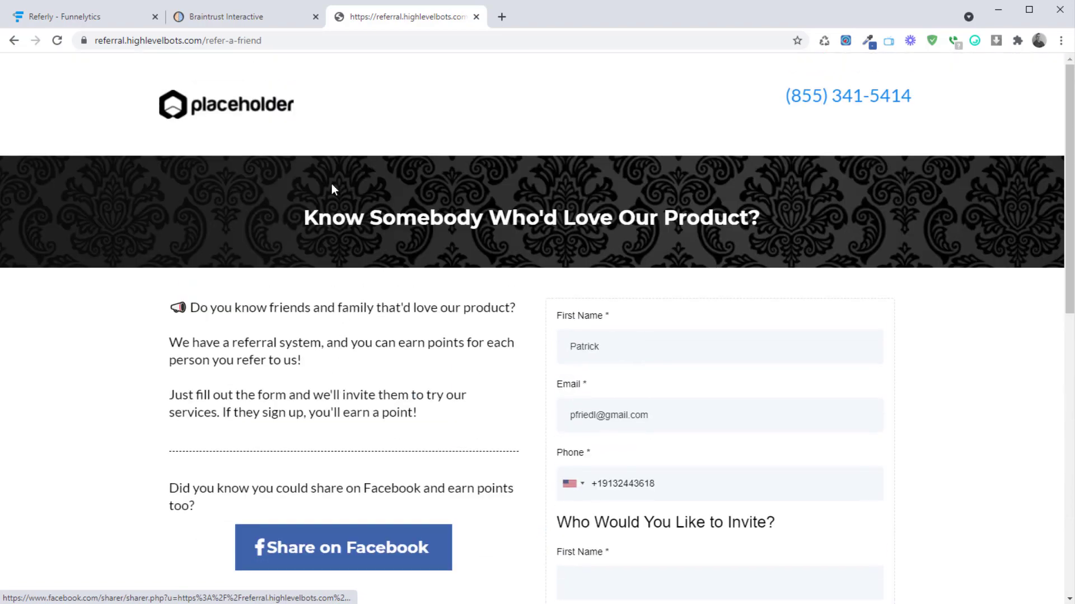
# Step: Close the refer-a-friend page and open the Referred Contact Signup step's live page in a new tab
pyautogui.click(475, 17)
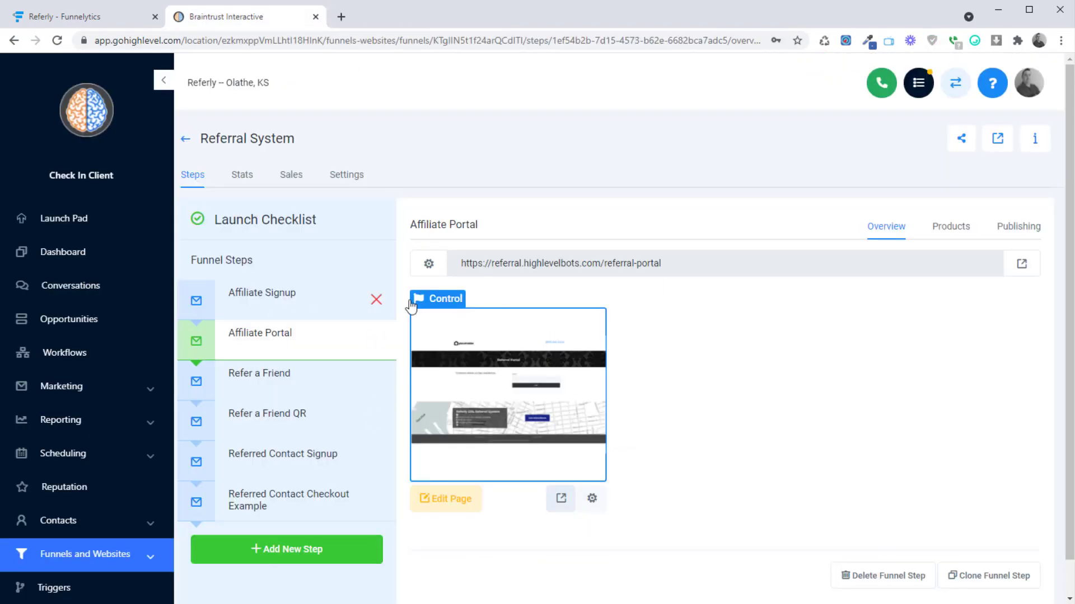
pyautogui.click(262, 467)
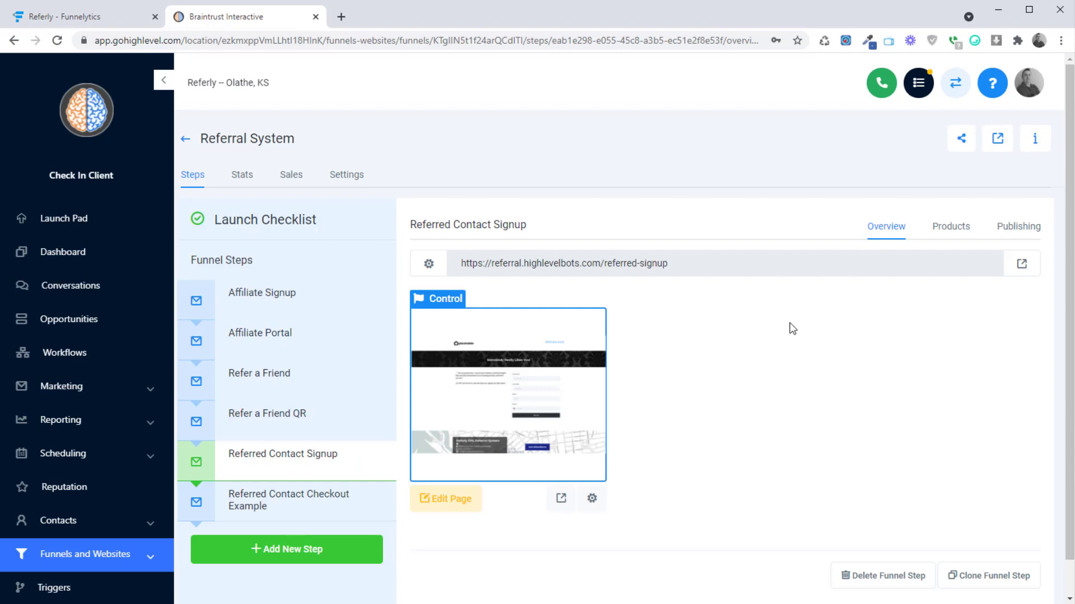
pyautogui.click(561, 498)
pyautogui.click(403, 17)
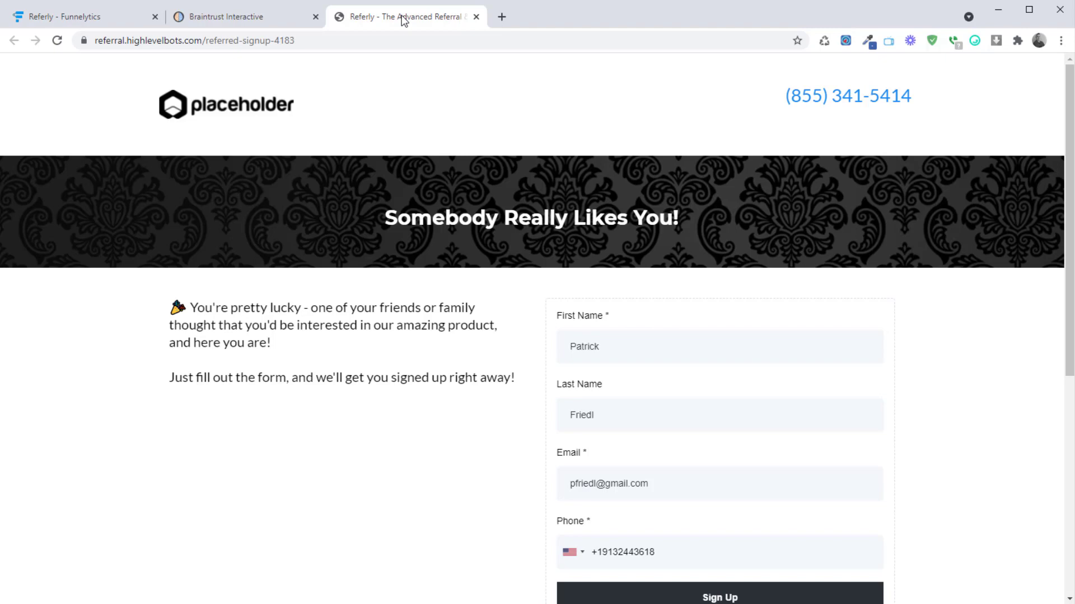
pyautogui.scroll(-2, 777, 363)
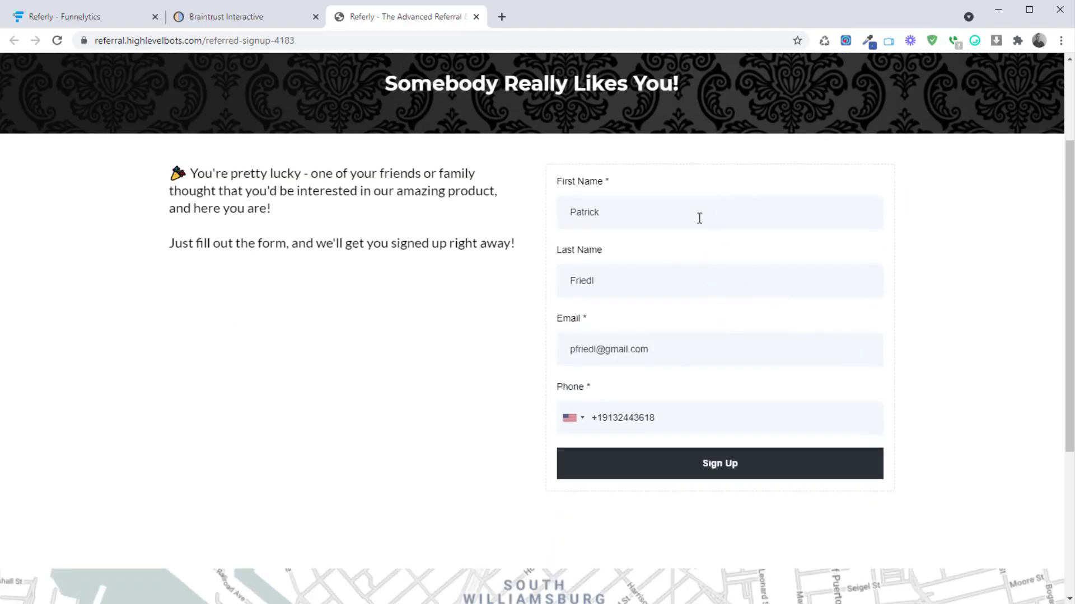
pyautogui.scroll(2, 454, 244)
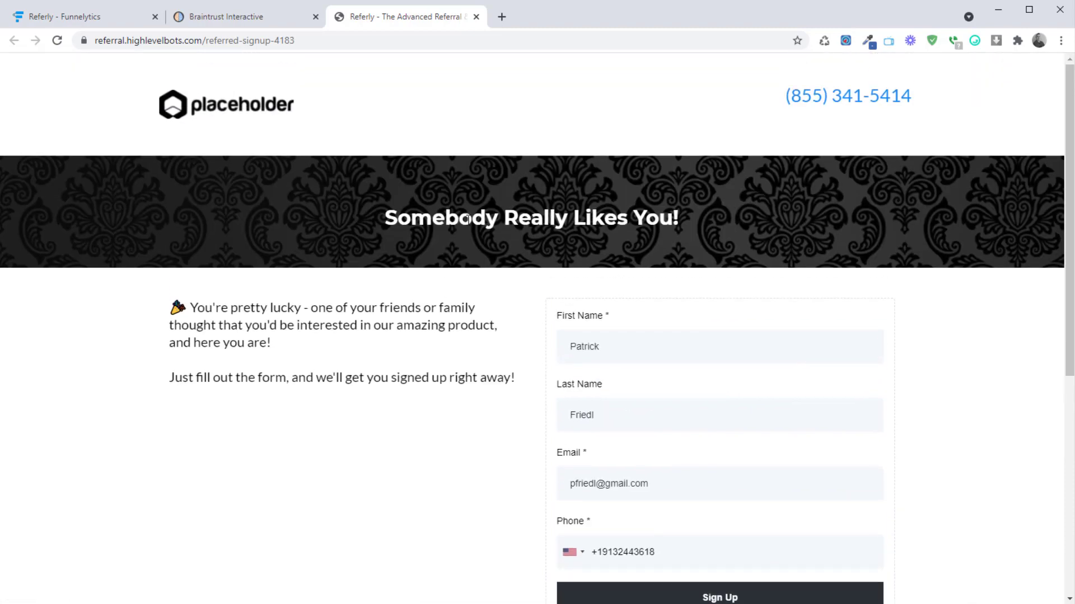
# Step: Open the Referred Contact Checkout Example step's live page and dismiss the missing Stripe connection alert
pyautogui.click(475, 17)
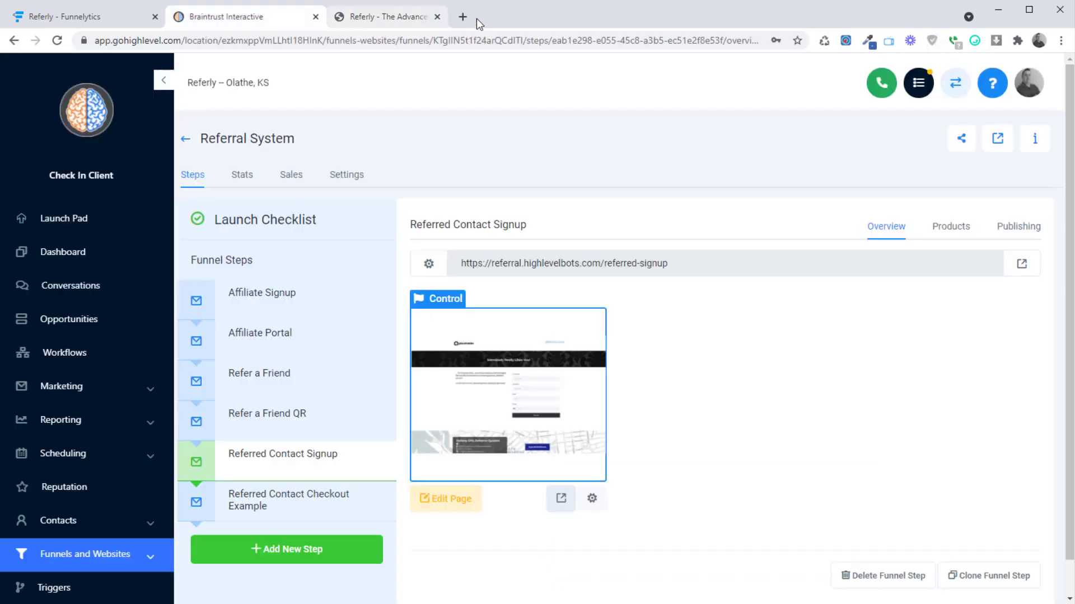
pyautogui.click(346, 503)
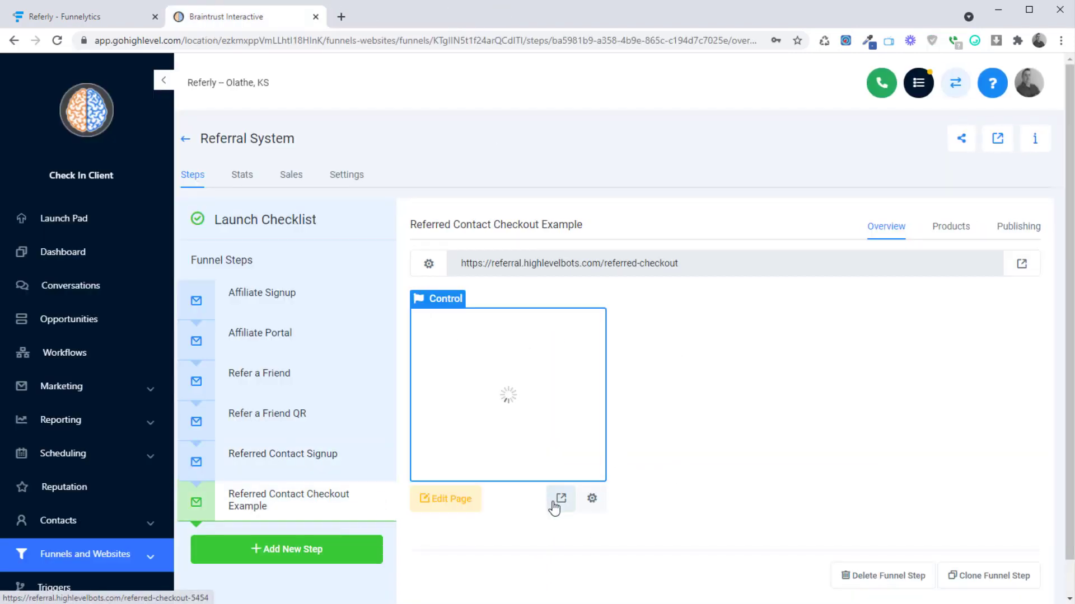
pyautogui.click(559, 499)
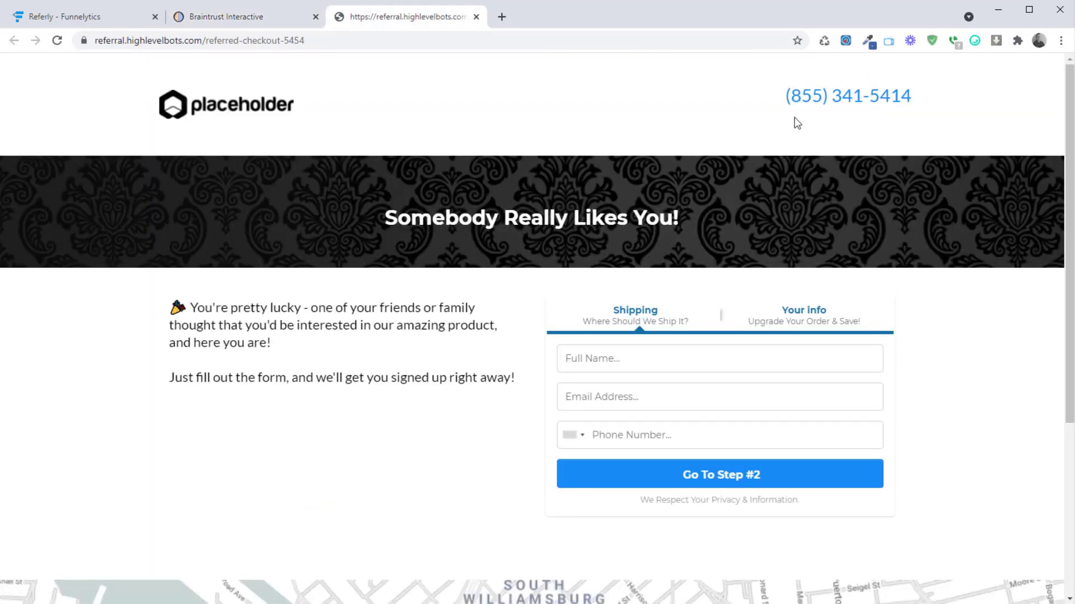
pyautogui.click(655, 130)
# Step: Try the checkout shipping form's Full Name field, then close the page and return to the funnel
pyautogui.click(630, 359)
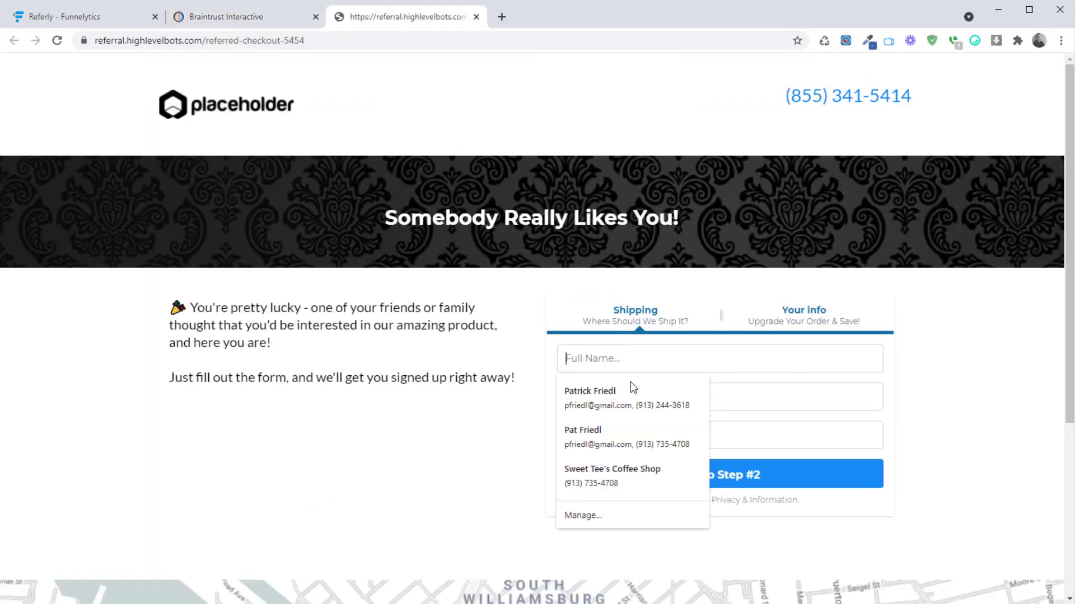
pyautogui.click(939, 447)
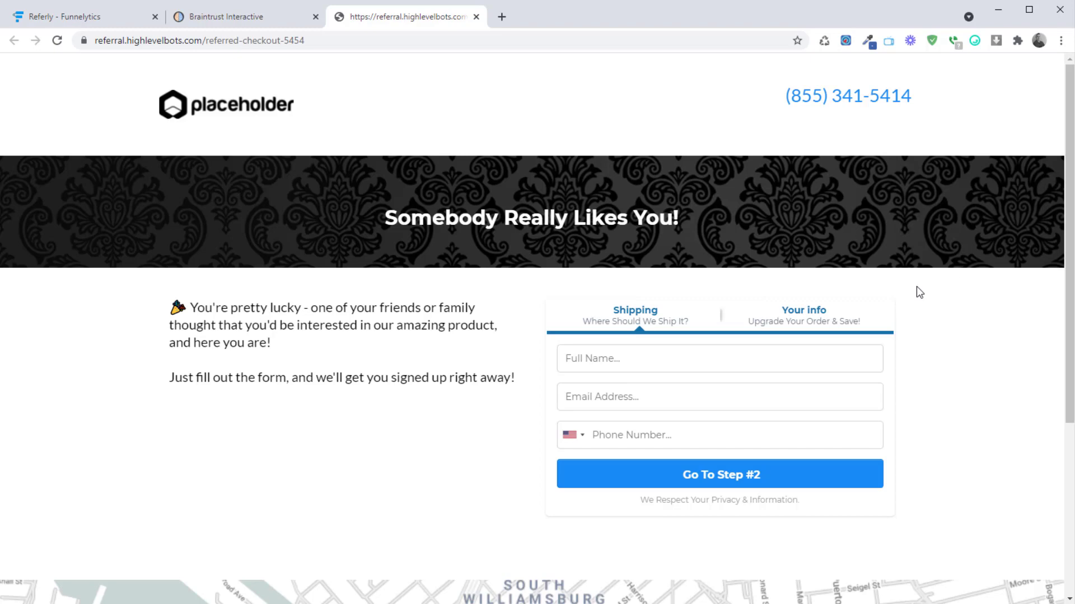
pyautogui.scroll(-1, 461, 408)
pyautogui.scroll(-2, 461, 408)
pyautogui.scroll(3, 461, 367)
pyautogui.click(475, 18)
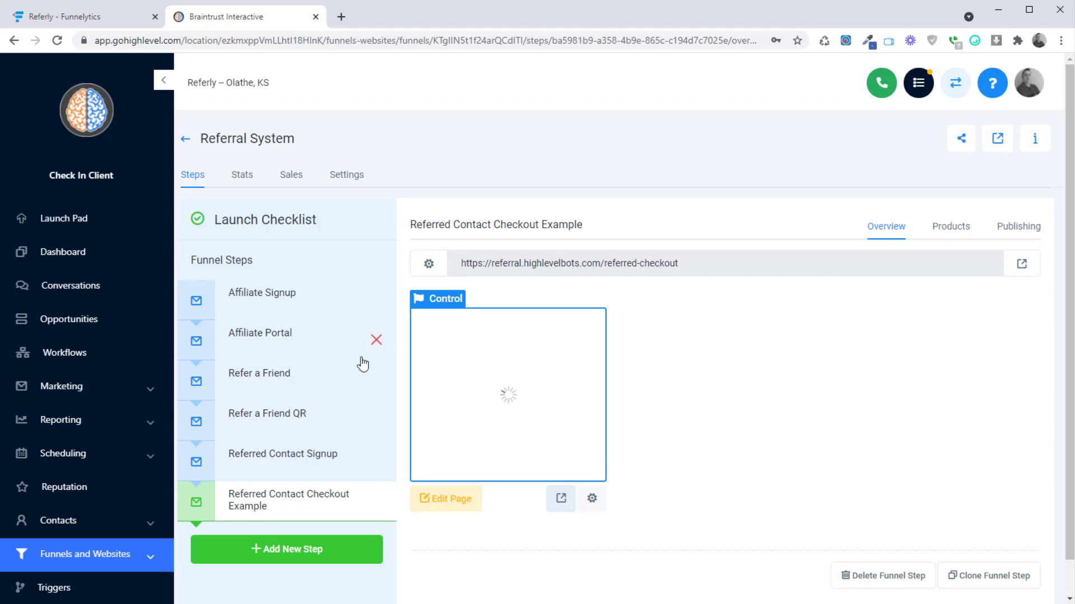
# Step: Go to Workflows, open the Referral folder and return from a workflow to its list
pyautogui.click(108, 356)
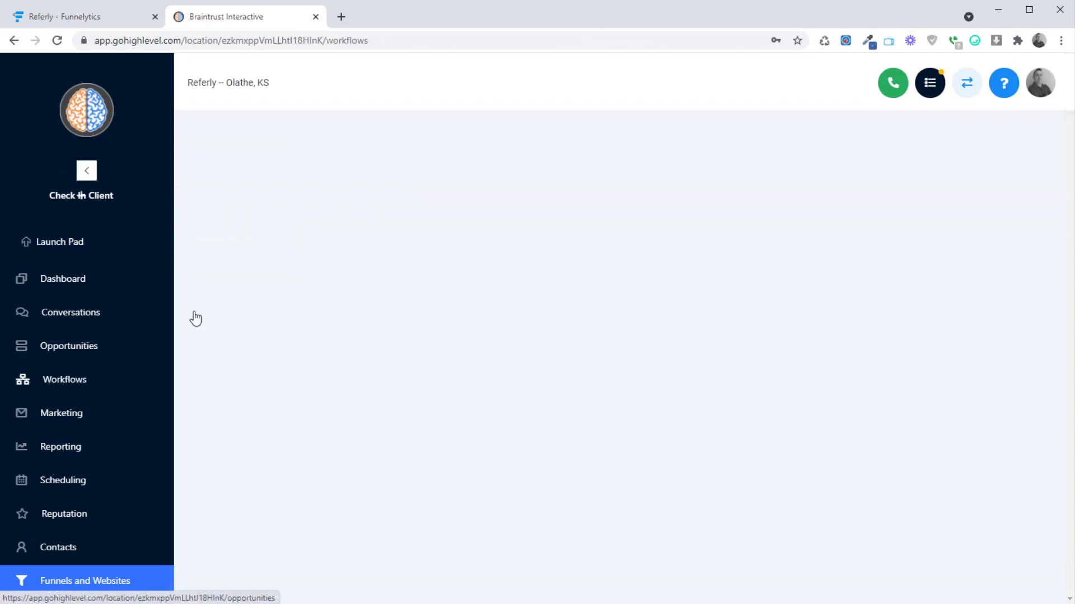
pyautogui.click(231, 244)
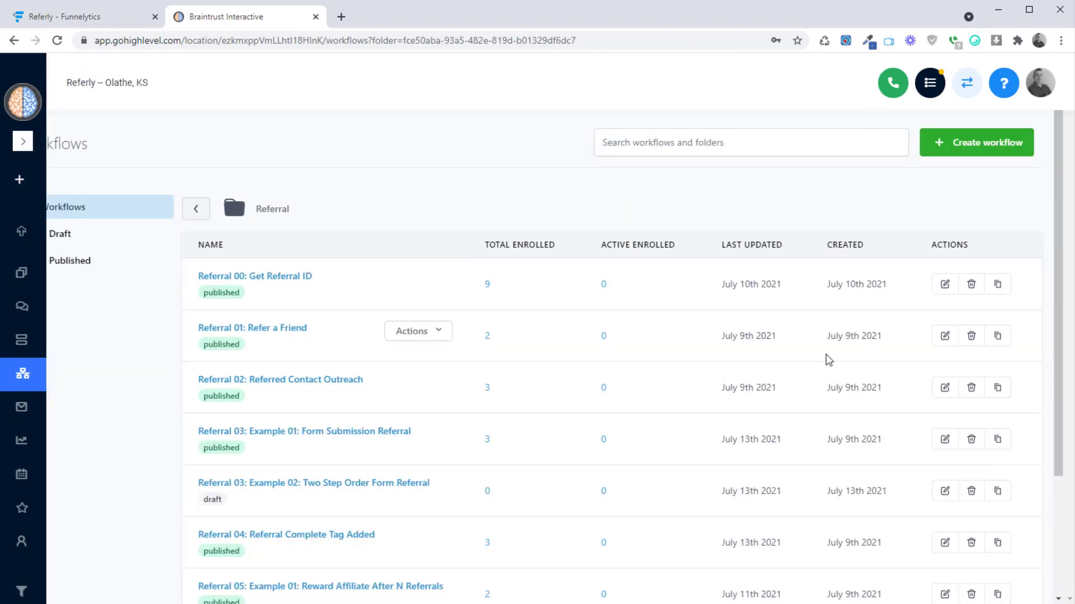
pyautogui.scroll(-2, 660, 305)
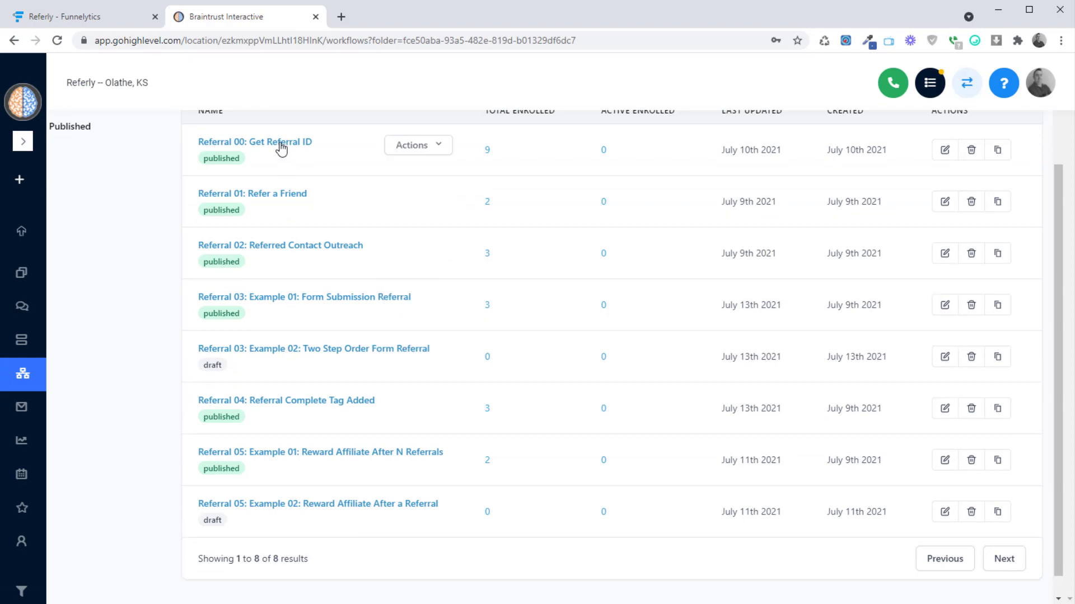
pyautogui.scroll(1, 262, 155)
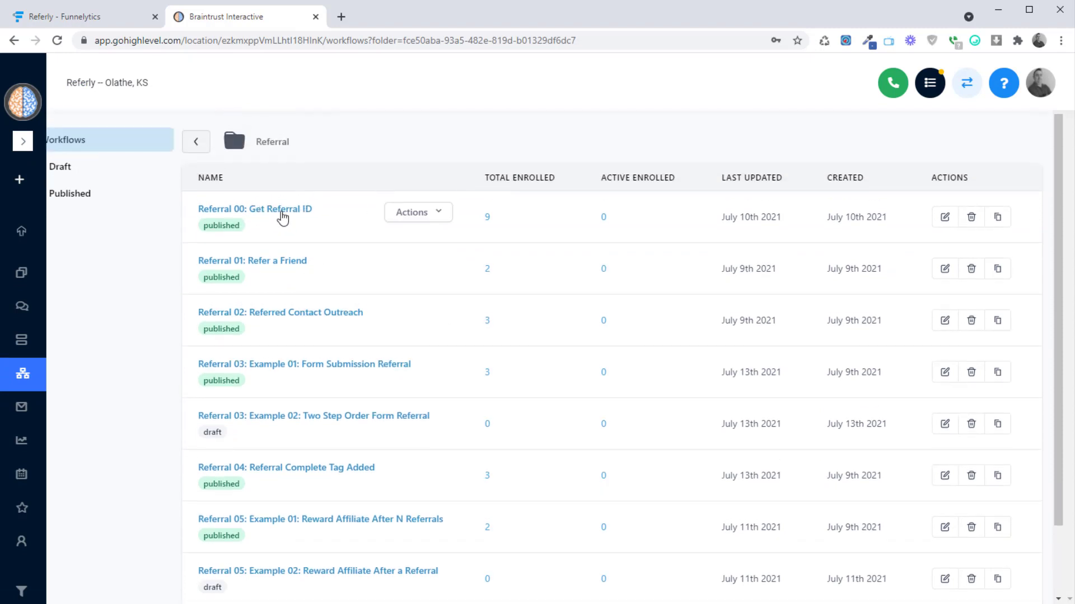
pyautogui.moveTo(253, 202)
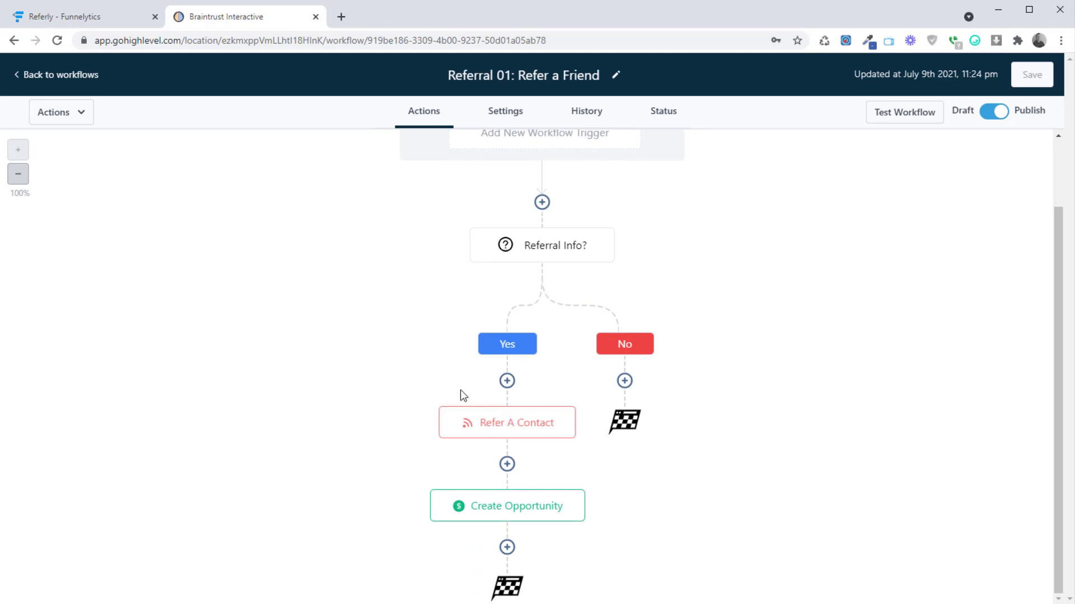
pyautogui.scroll(2, 408, 380)
pyautogui.click(60, 76)
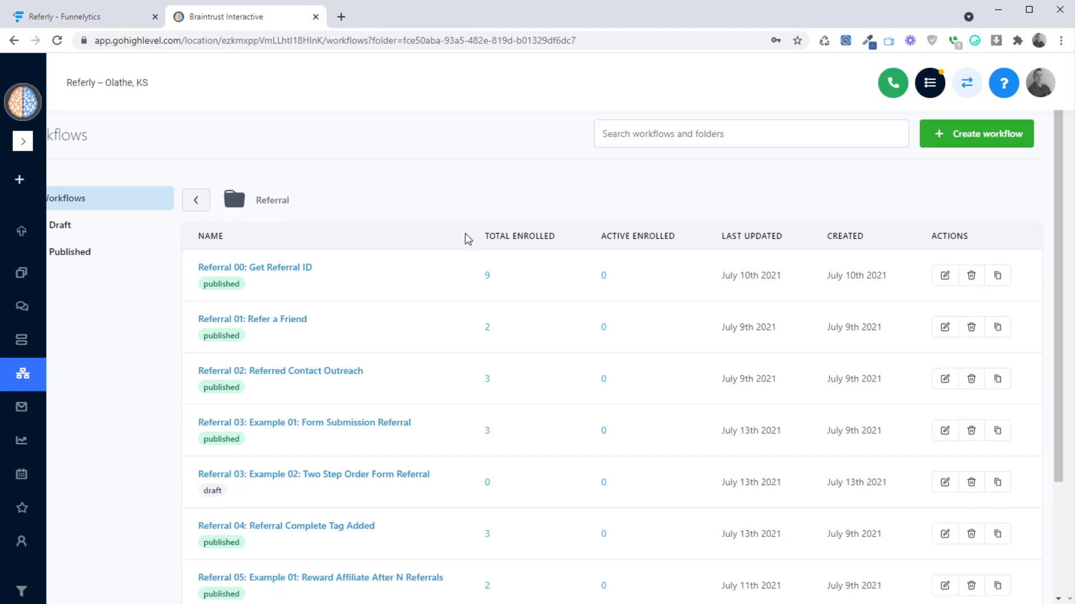
pyautogui.scroll(-2, 466, 235)
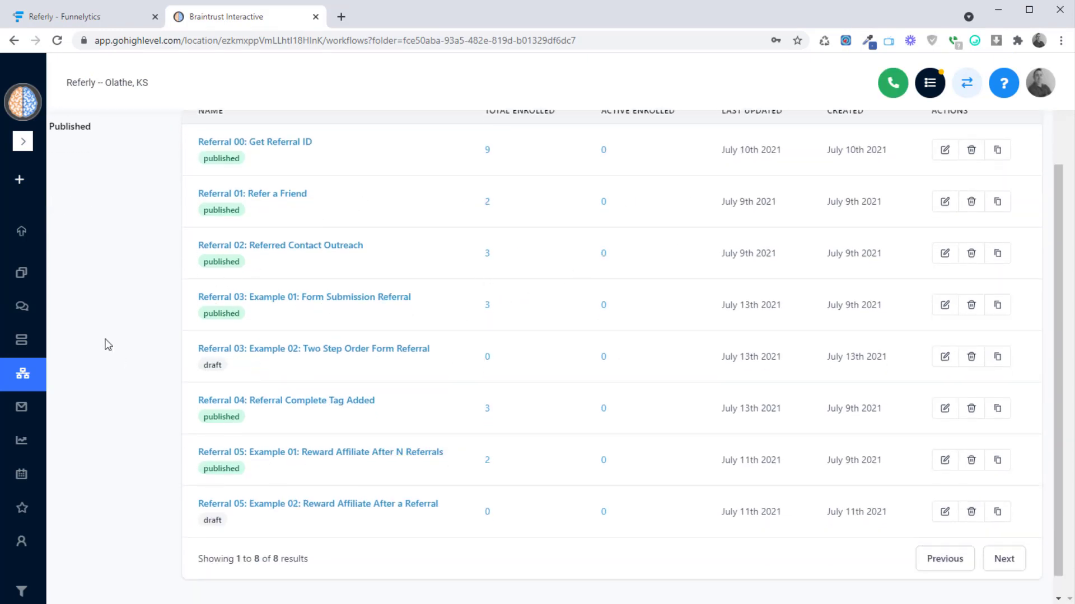
pyautogui.click(322, 300)
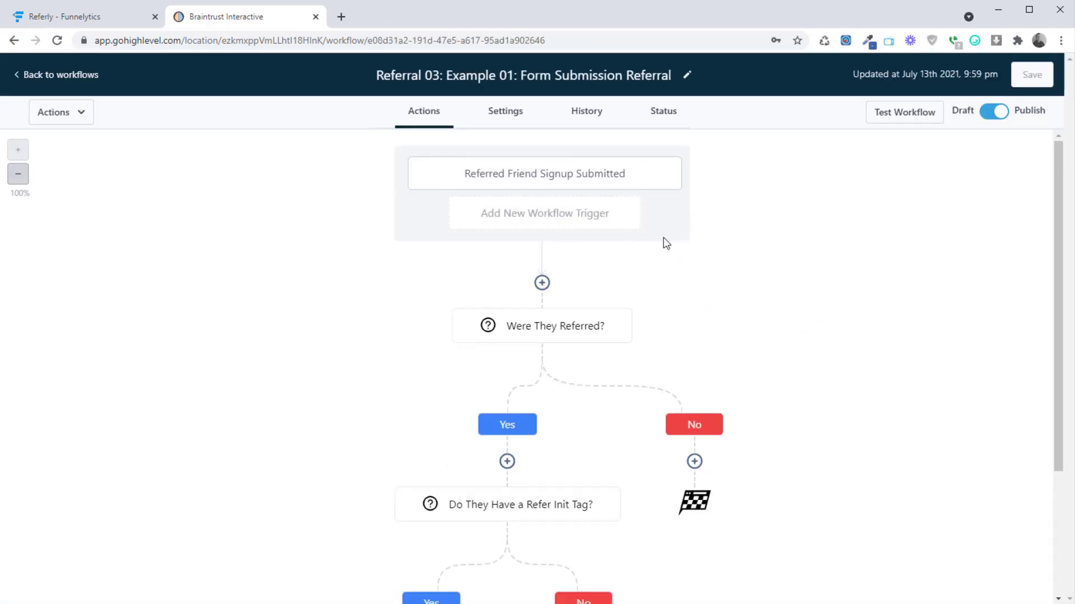
pyautogui.scroll(-2, 664, 240)
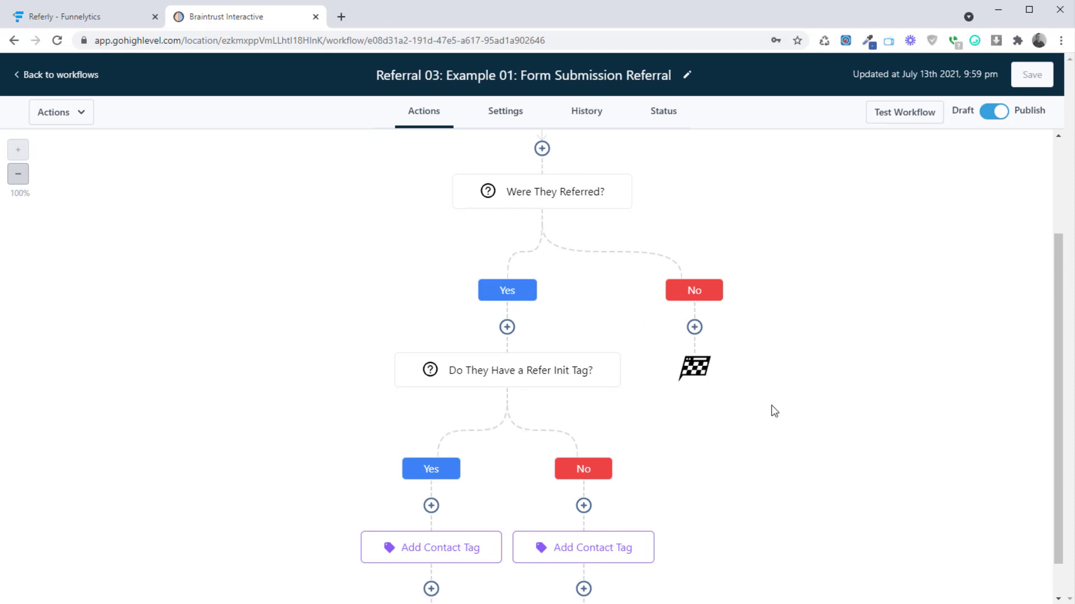
pyautogui.scroll(2, 772, 405)
pyautogui.scroll(-2, 753, 372)
pyautogui.scroll(-1, 821, 370)
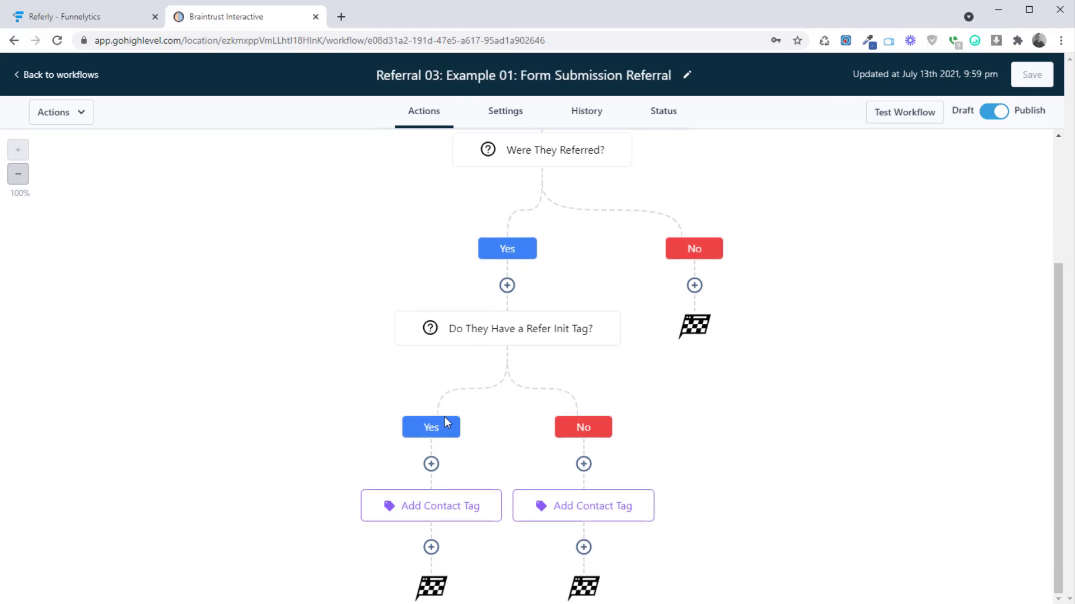
pyautogui.scroll(2, 688, 307)
pyautogui.scroll(2, 588, 235)
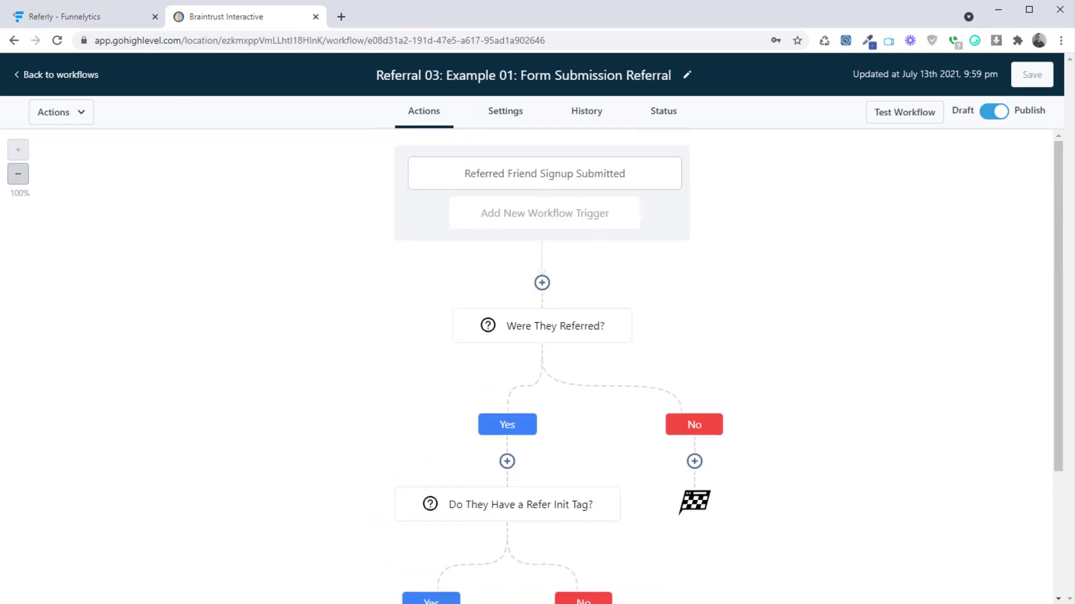
pyautogui.click(76, 85)
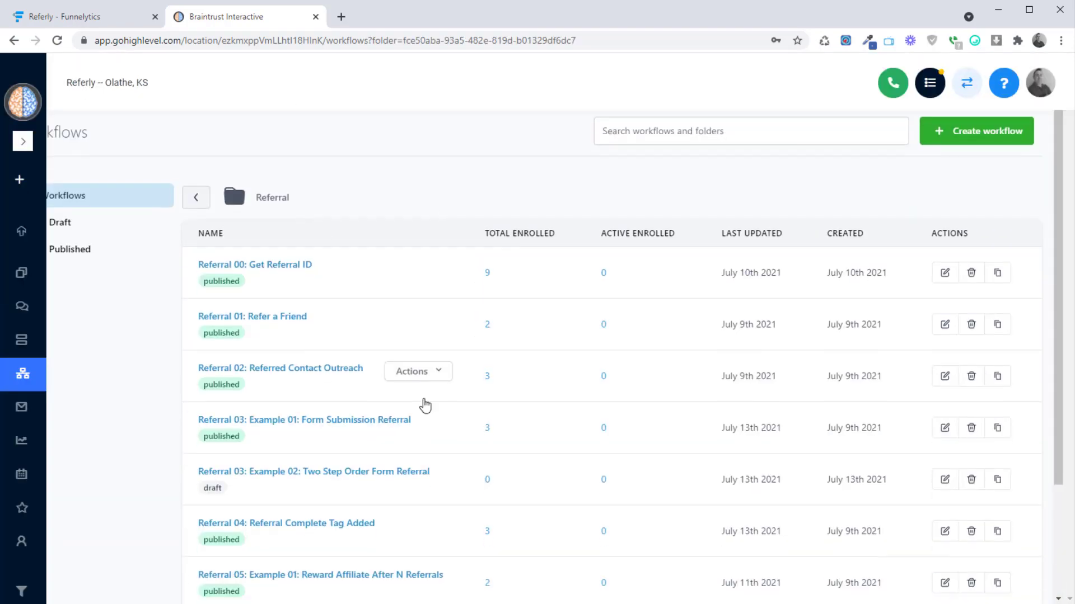
pyautogui.scroll(-2, 186, 309)
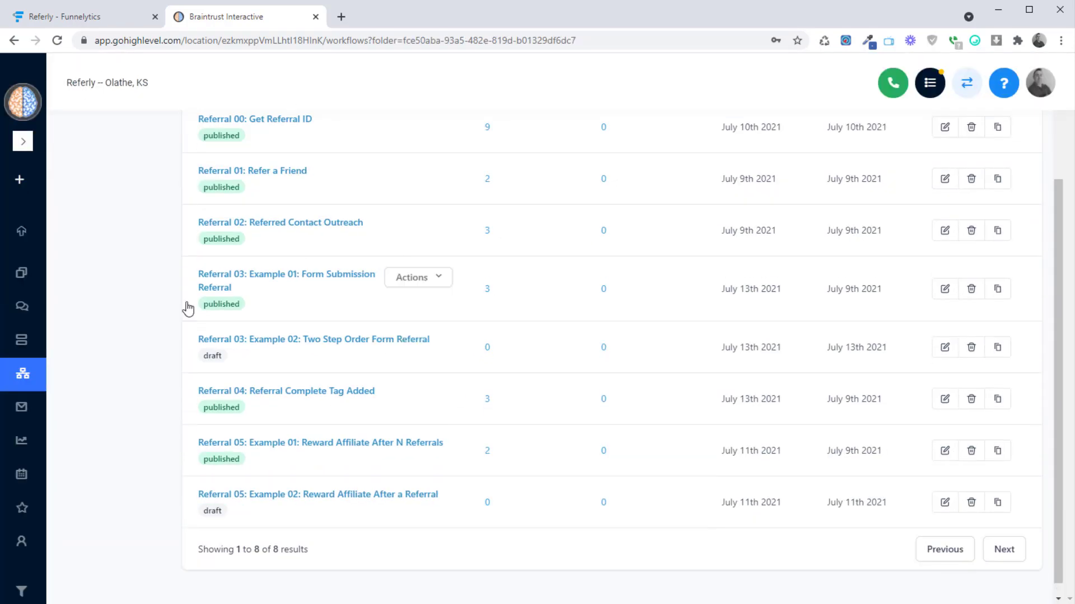
# Step: Review the Referral 04: Referral Complete Tag Added workflow, return to the list and expand the navigation labels
pyautogui.click(295, 379)
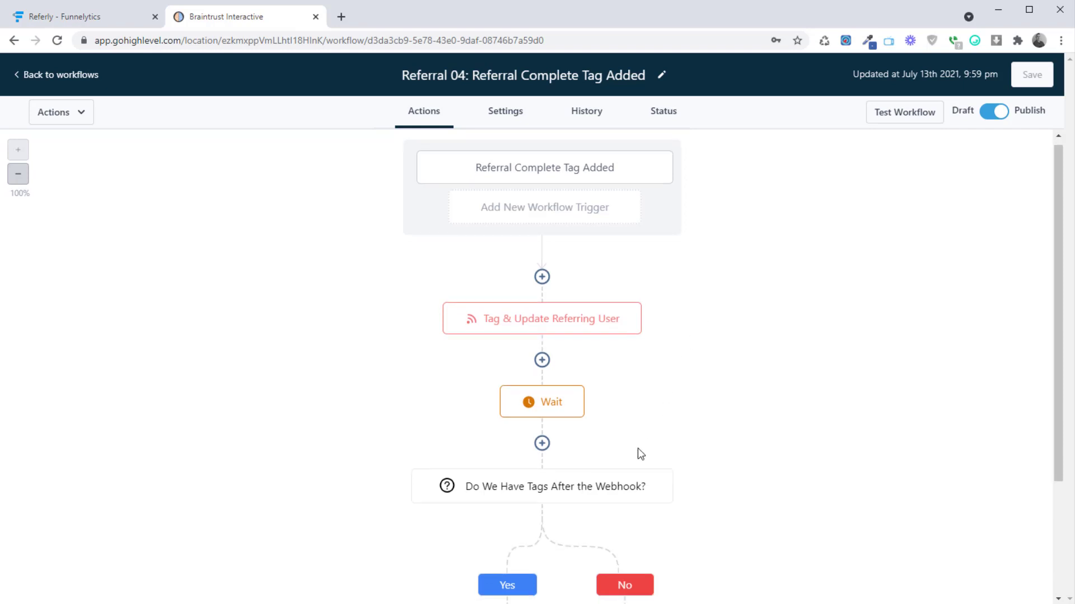
pyautogui.scroll(-2, 516, 327)
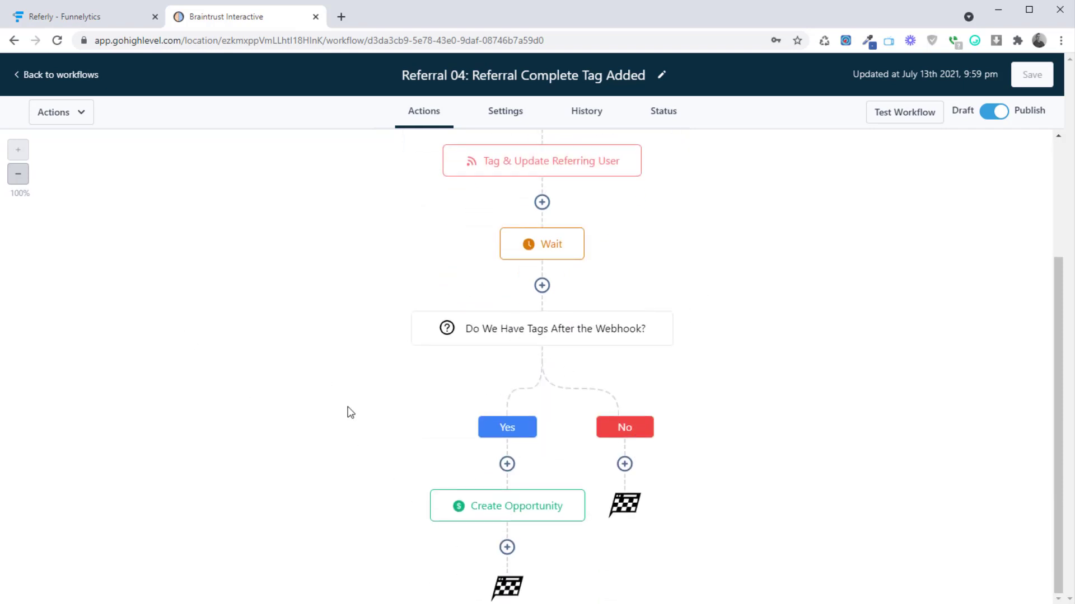
pyautogui.click(38, 72)
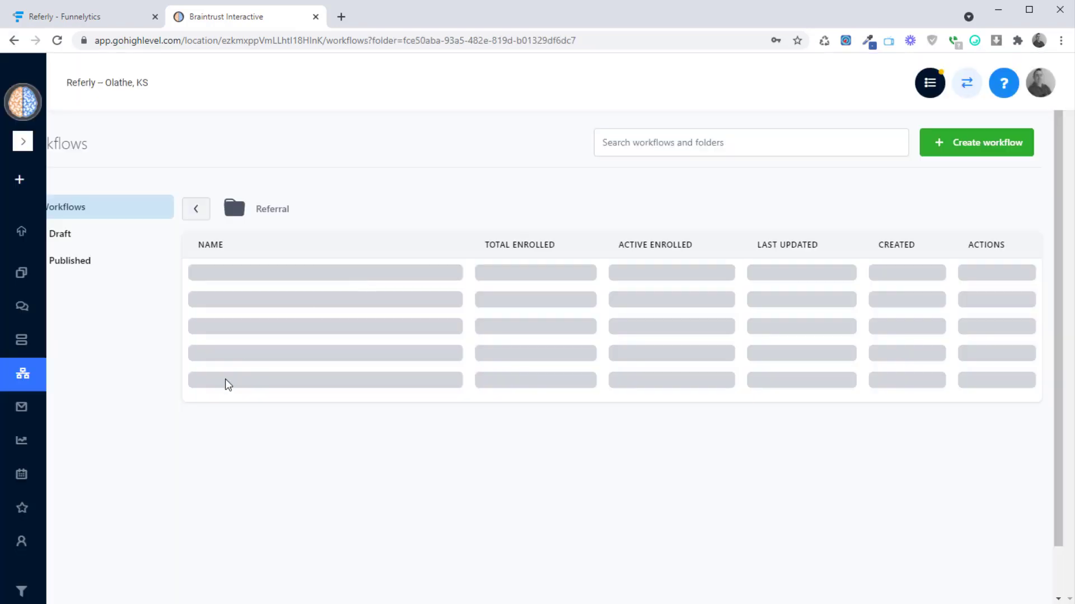
pyautogui.click(25, 141)
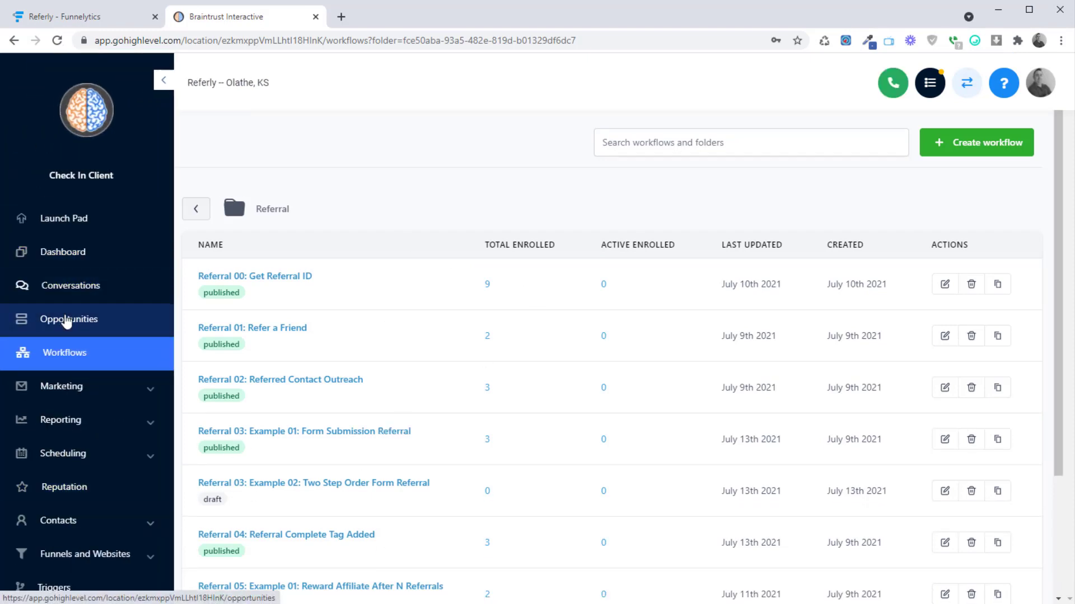
# Step: Open Opportunities and highlight the Refer Initiated, Refer Completed and Referring Contacts stage headers
pyautogui.click(65, 320)
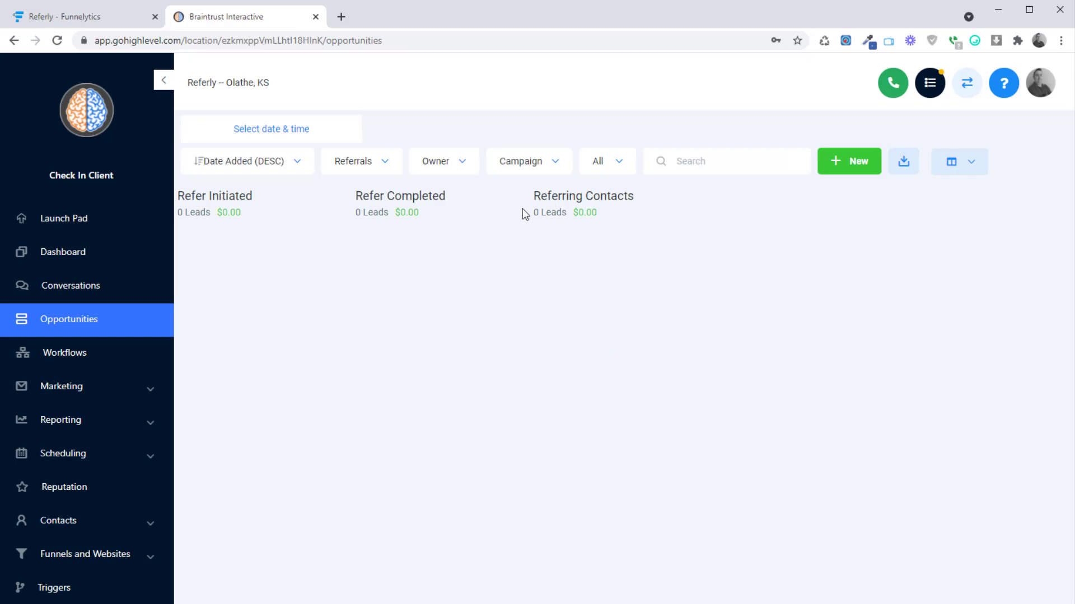
pyautogui.moveTo(184, 197); pyautogui.dragTo(298, 263)
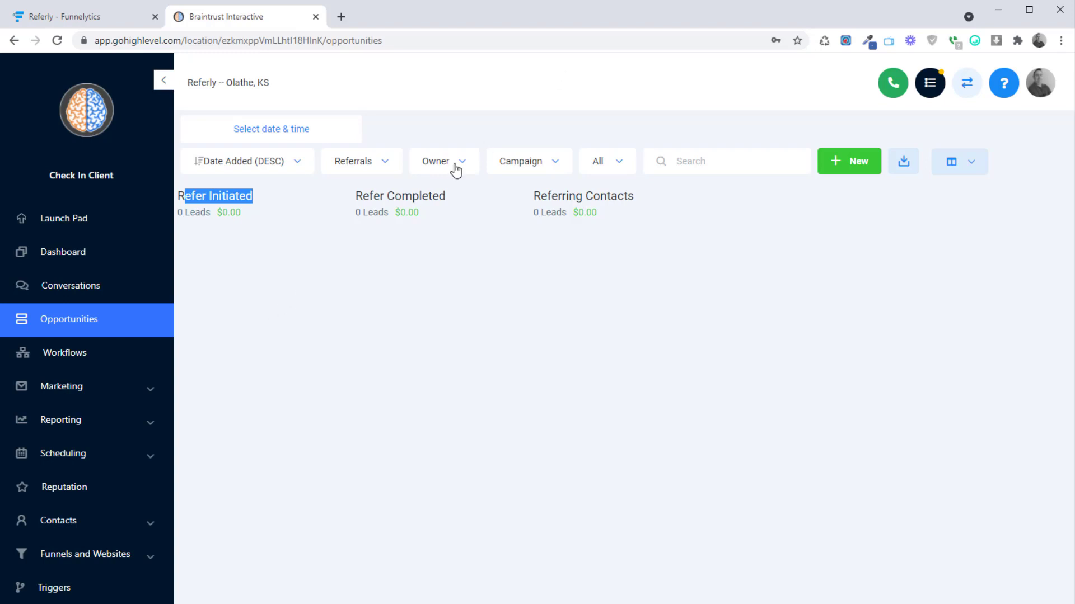
pyautogui.doubleClick(377, 197)
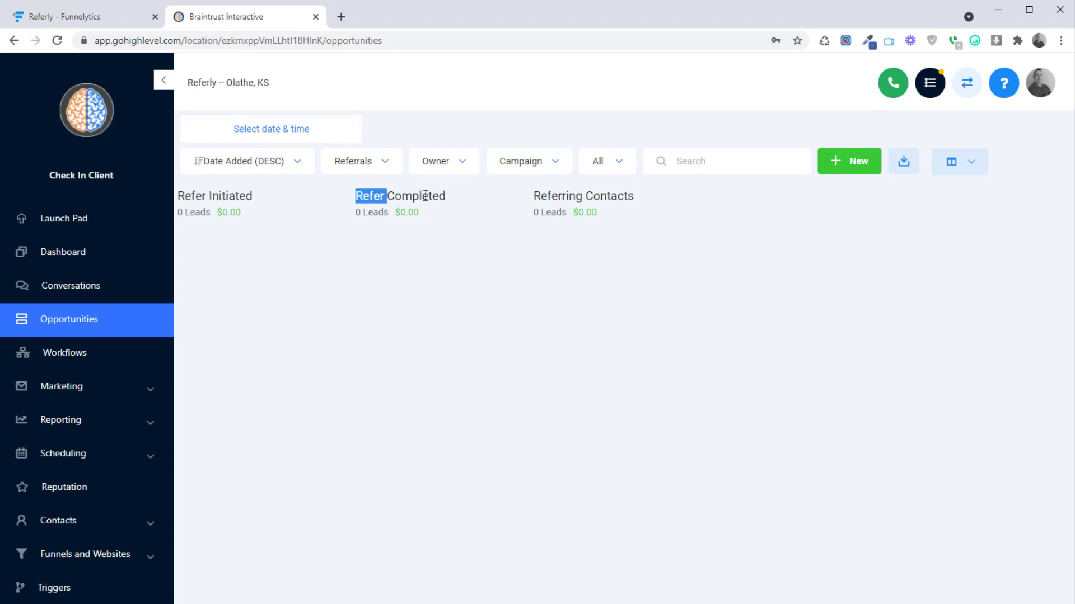
pyautogui.click(412, 232)
pyautogui.moveTo(533, 198); pyautogui.dragTo(628, 196)
pyautogui.click(570, 192)
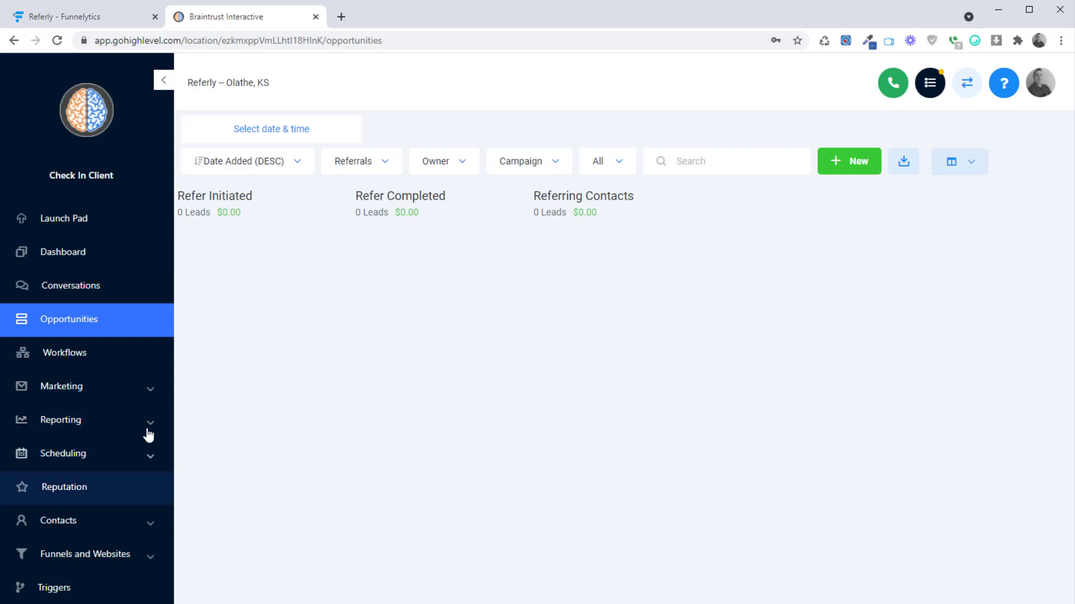
pyautogui.click(107, 356)
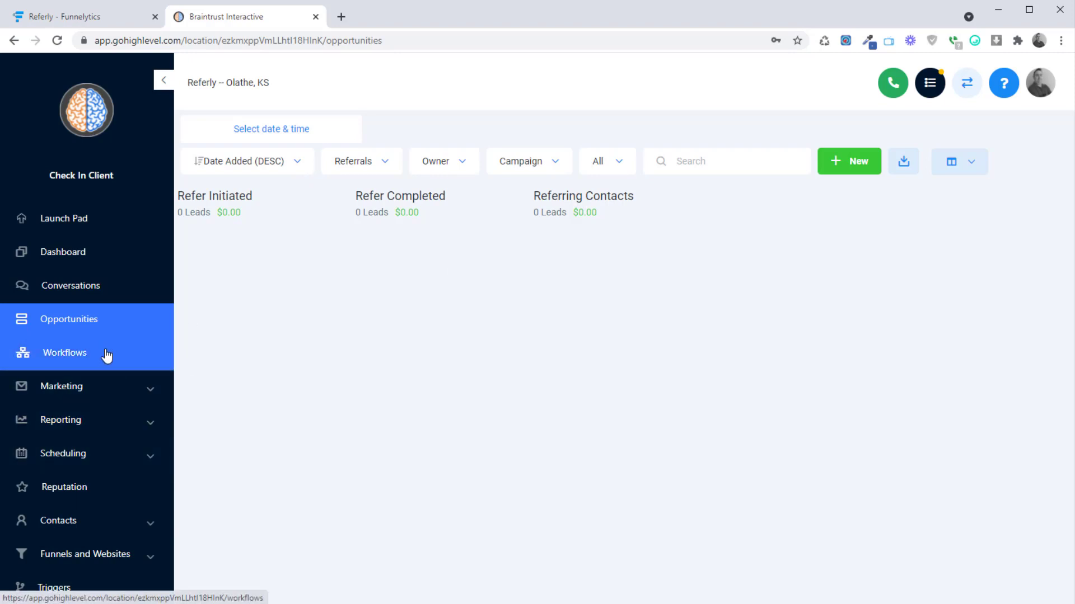